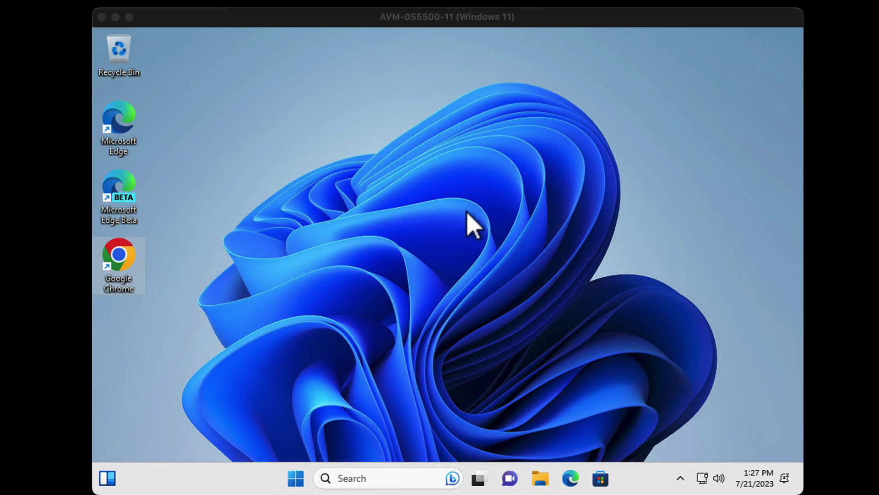
Launch Google Chrome from the desktop and go to portal.office.com.
click(295, 477)
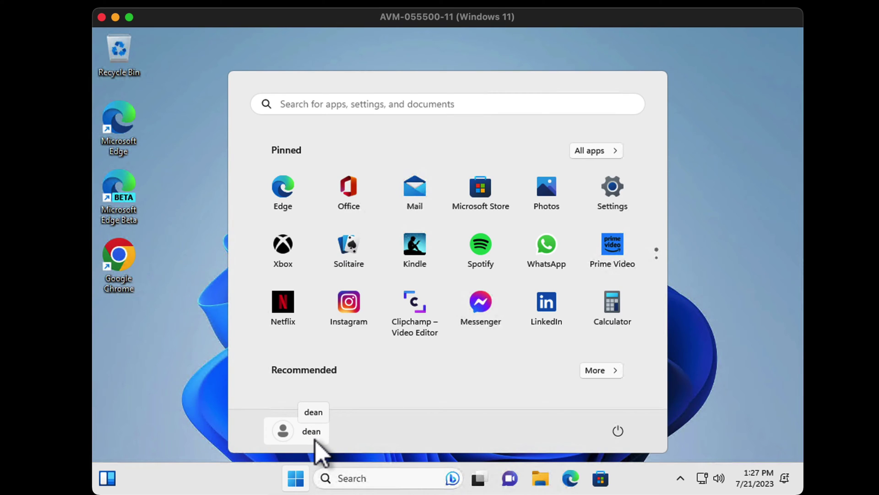
click(215, 335)
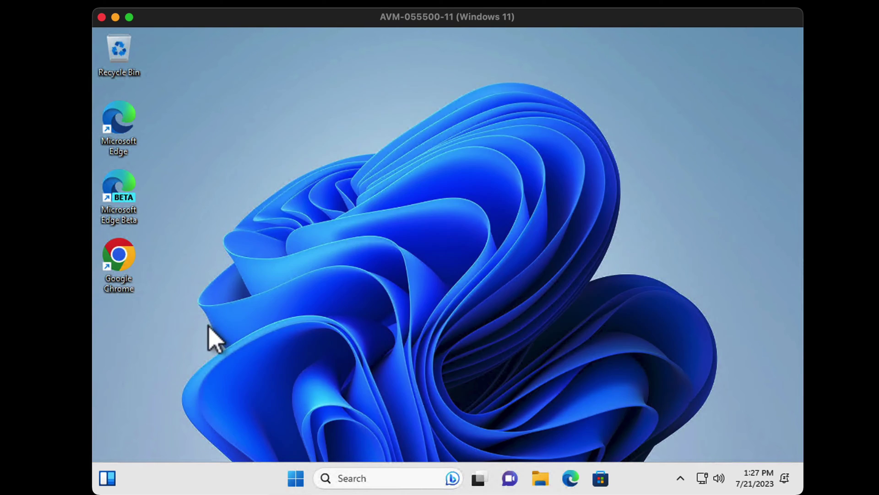
double_click(117, 261)
click(271, 79)
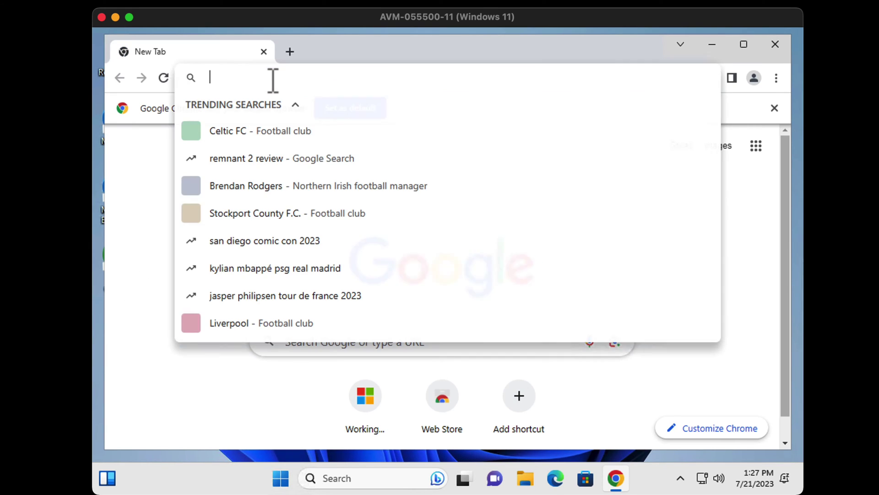
text(pota)
key(BackSpace)
key(BackSpace)
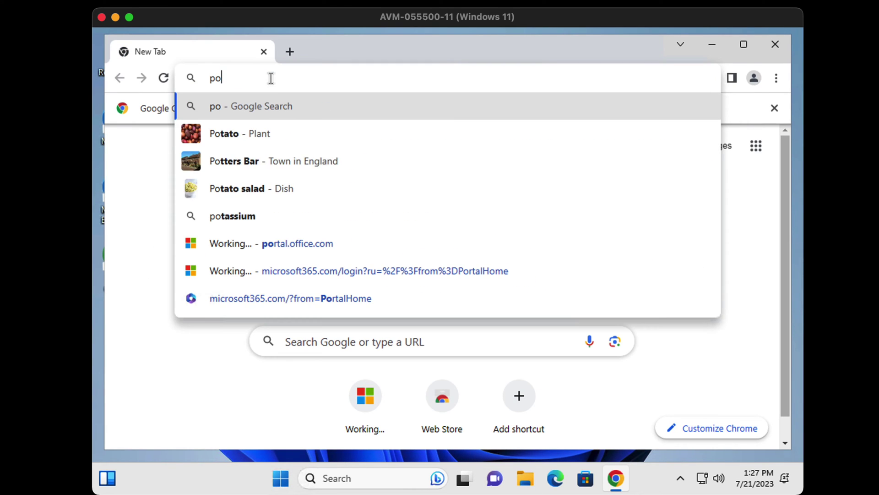
text(r)
key(Return)
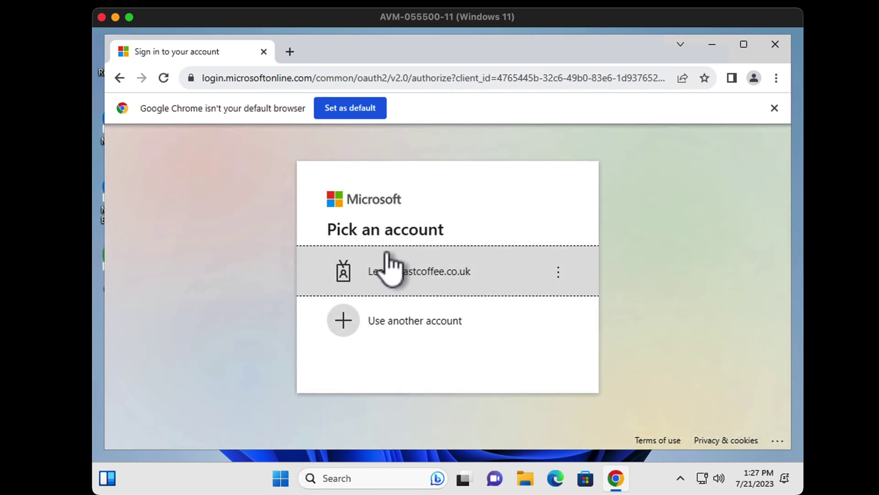
Sign in with the work account and its password.
click(387, 256)
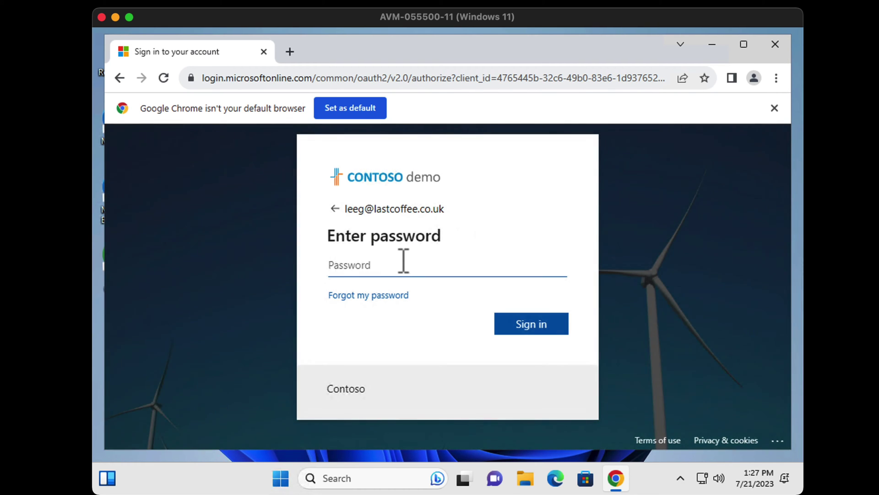
text(•••)
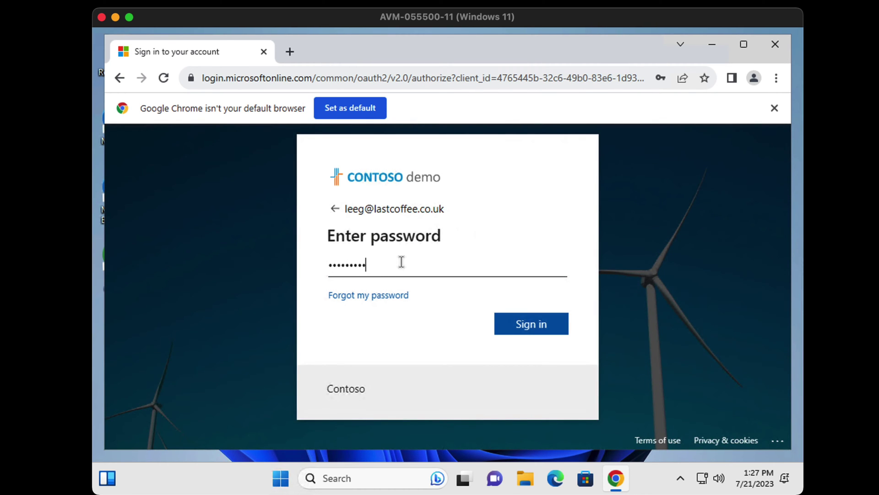
text(•••••••••••)
key(Return)
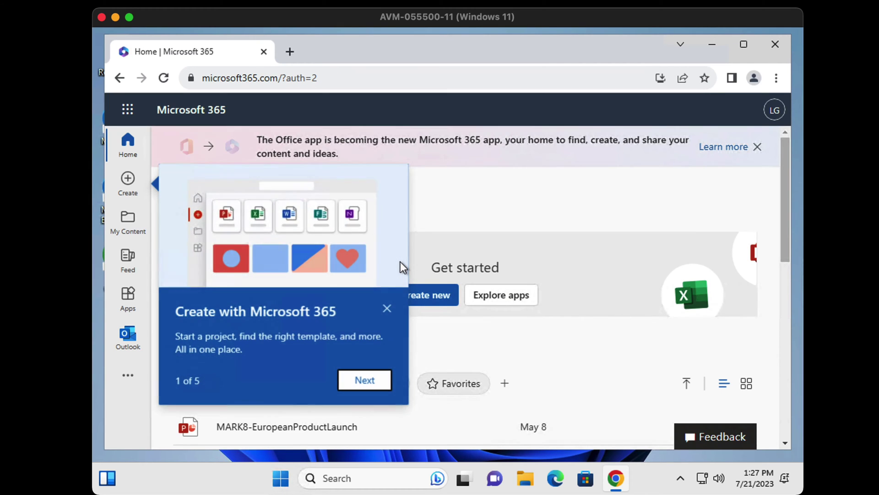
Open Outlook mail from the Microsoft 365 home page's left navigation bar.
click(127, 335)
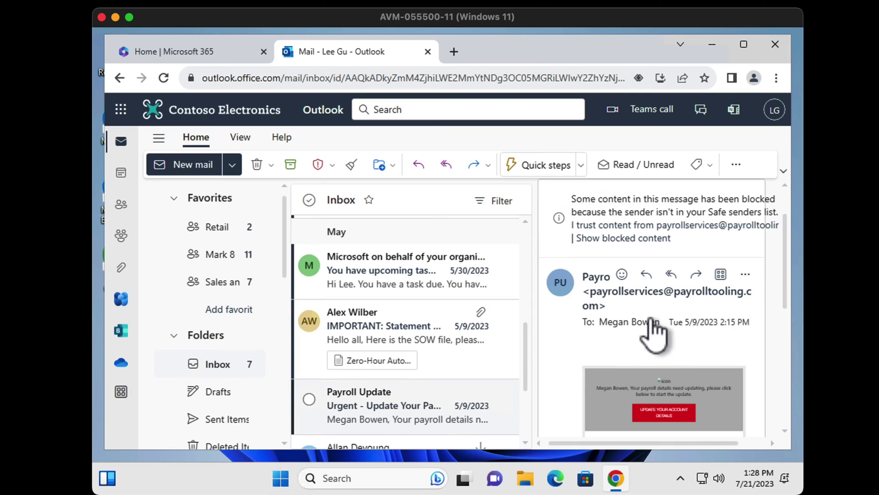
Copy the Payroll Update email's greeting and next three paragraphs, then search Windows for 'note'.
scroll(654, 334, down, 4)
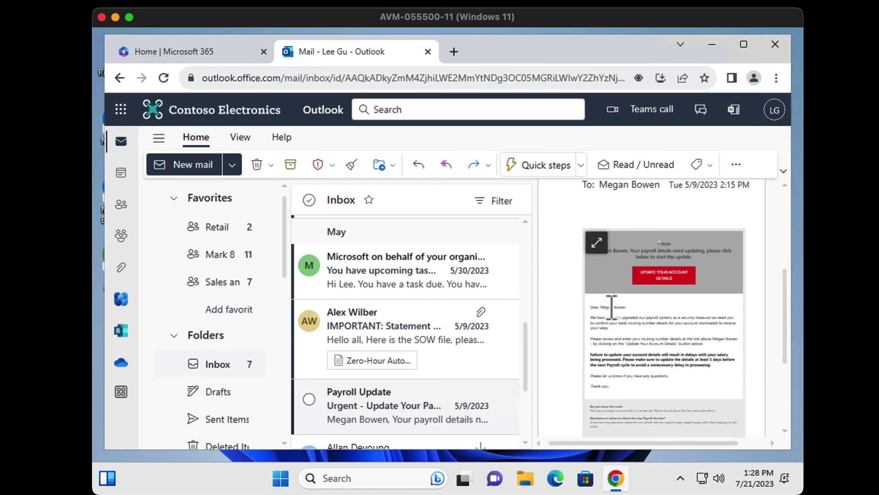
drag(591, 306, 710, 382)
right_click(662, 346)
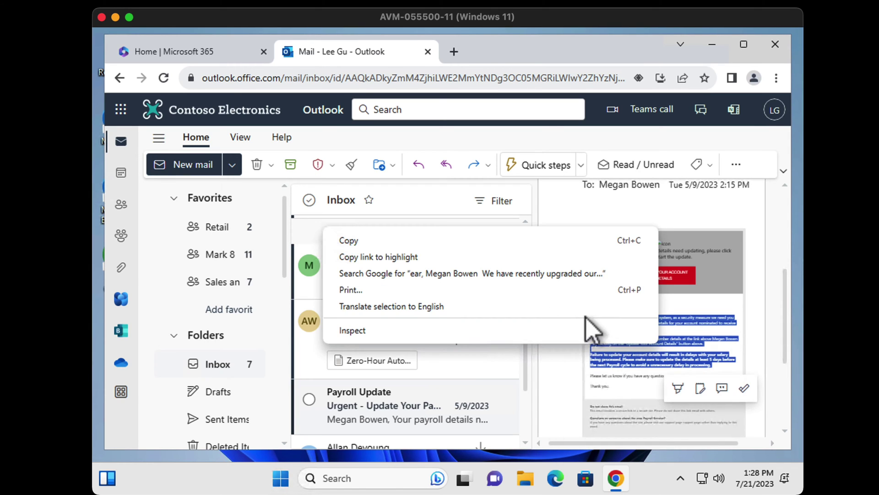
click(432, 242)
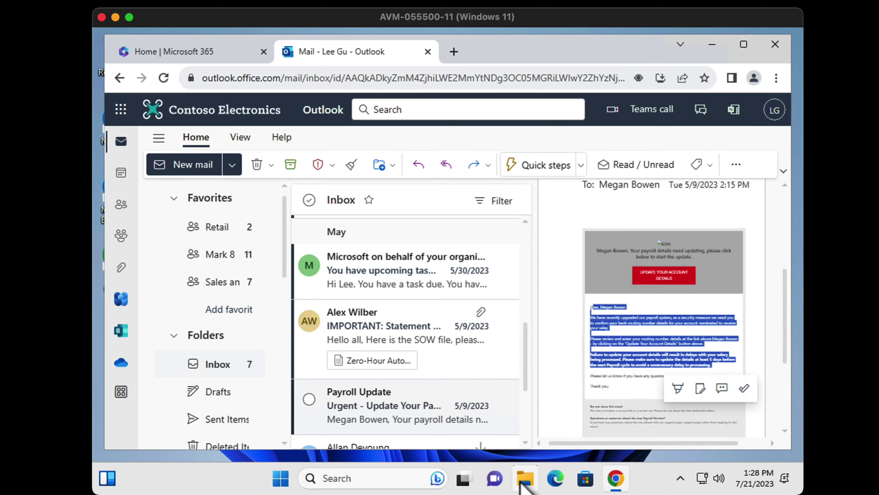
click(339, 477)
text(note)
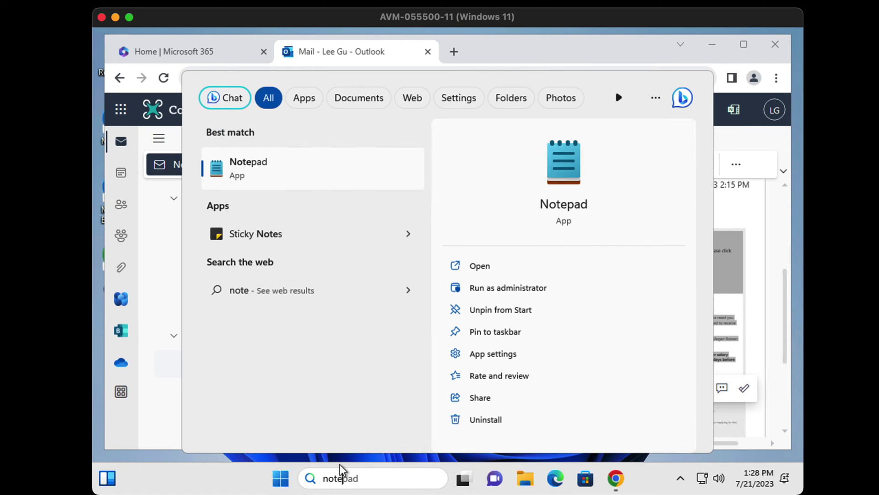
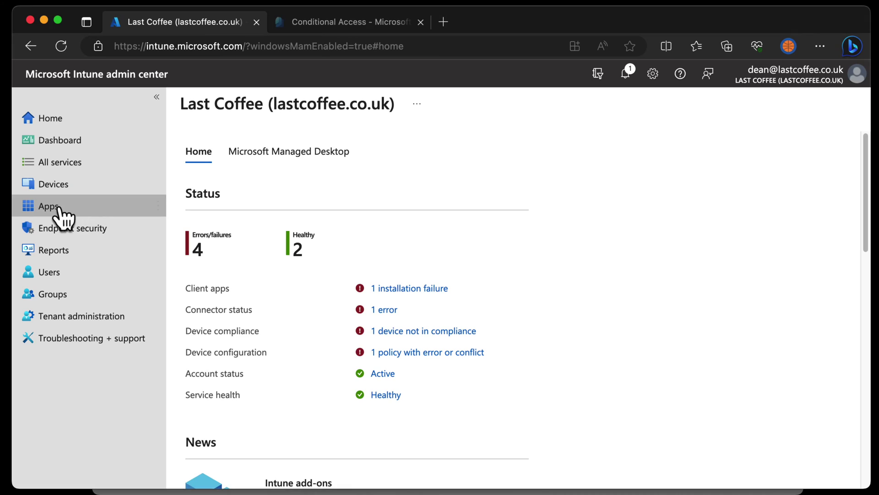
Go to Apps > App protection policies, view Create policy's platform choices, then return to the list.
click(56, 207)
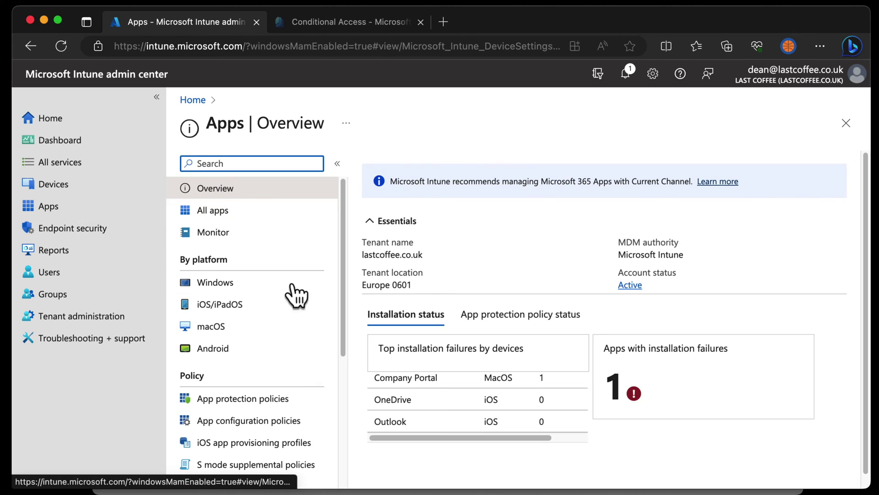
click(285, 400)
click(419, 165)
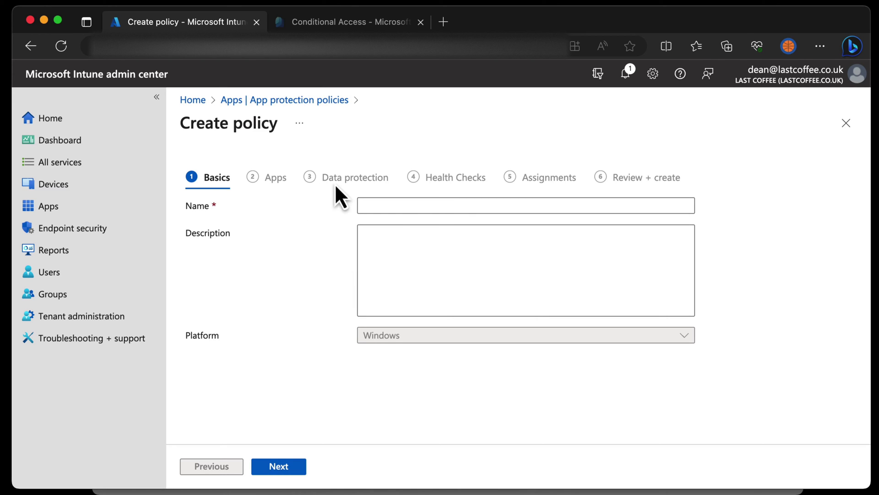
click(286, 105)
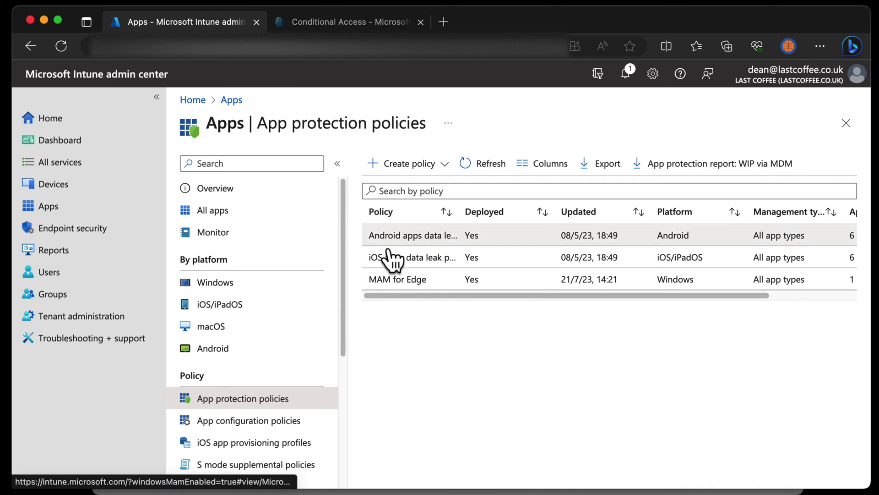
Open the MAM for Edge policy's Properties, cancel the Apps edit, and edit Data protection instead.
click(390, 279)
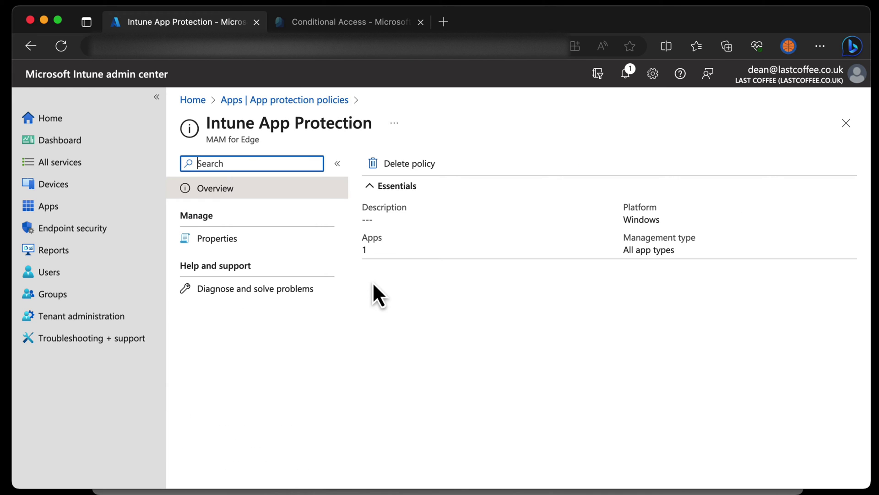
click(299, 244)
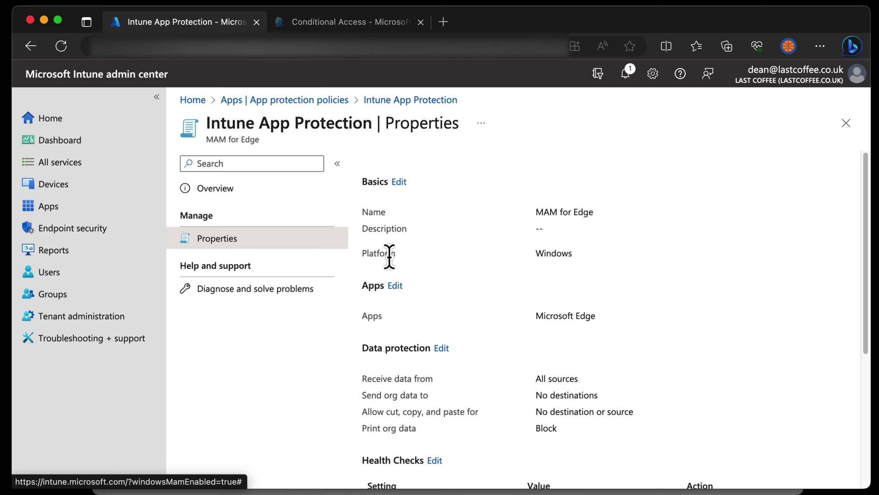
click(394, 286)
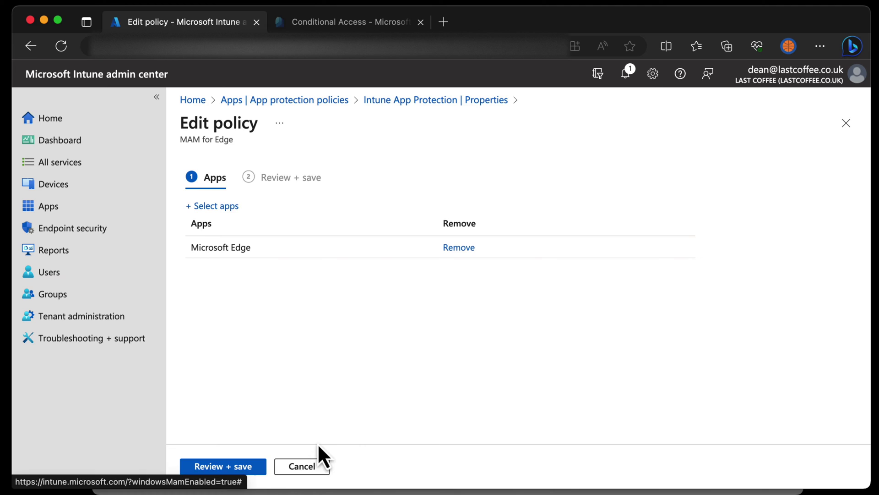
click(314, 470)
click(441, 348)
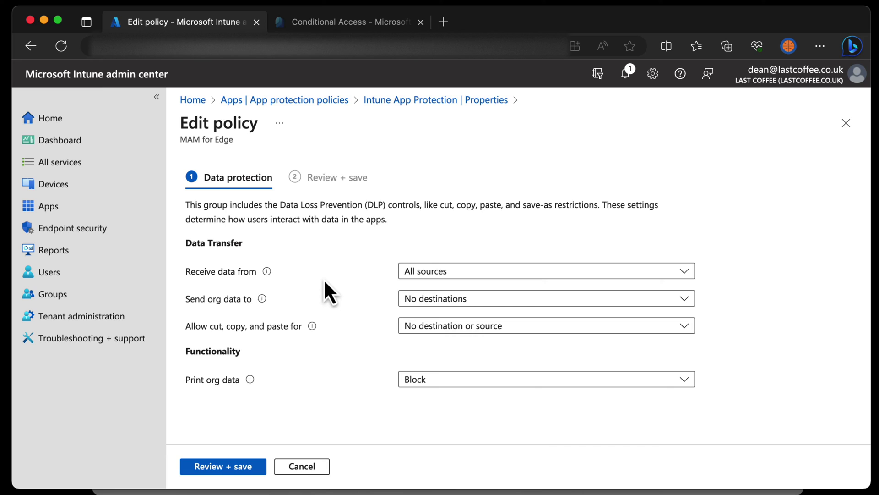
Keep receiving data from All sources and sending org data to No destinations, then cancel editing.
click(510, 271)
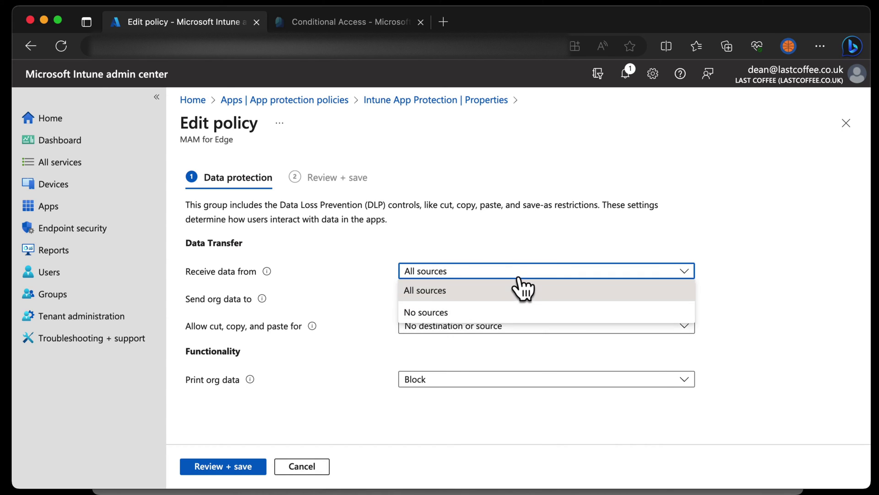
click(520, 289)
click(482, 301)
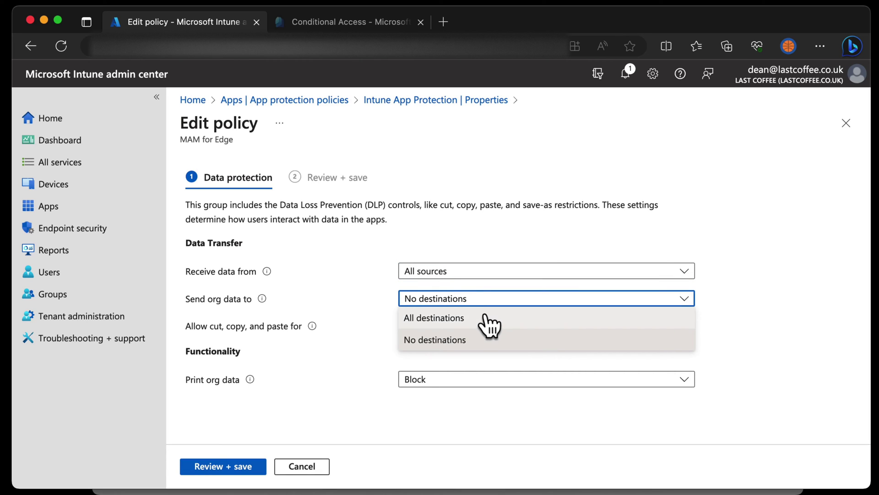
click(362, 301)
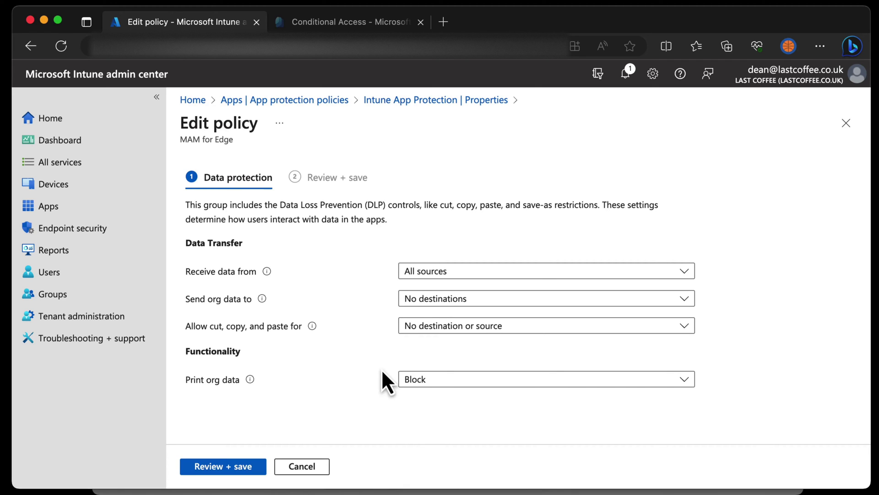
click(302, 466)
scroll(387, 364, down, 3)
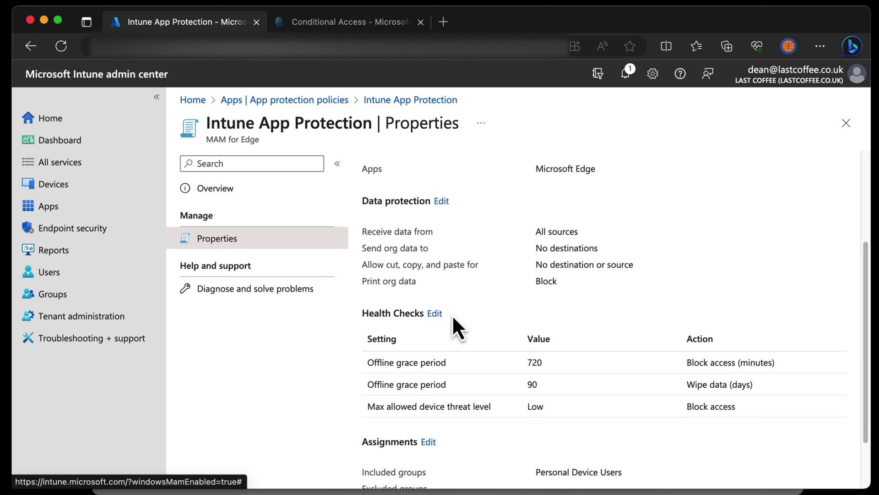
click(435, 313)
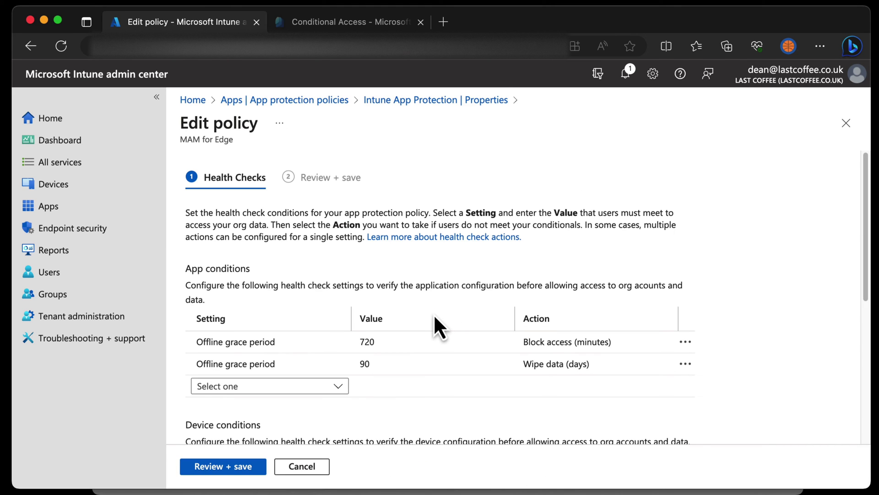
scroll(438, 359, down, 2)
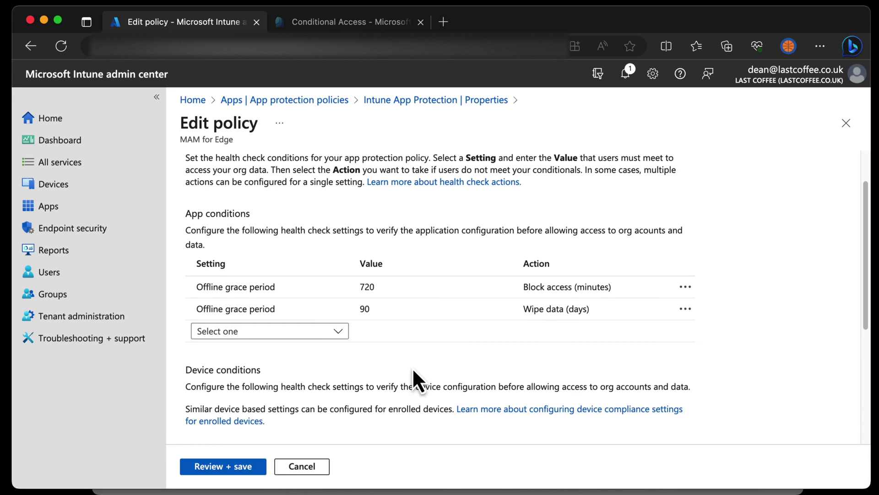
scroll(412, 367, down, 5)
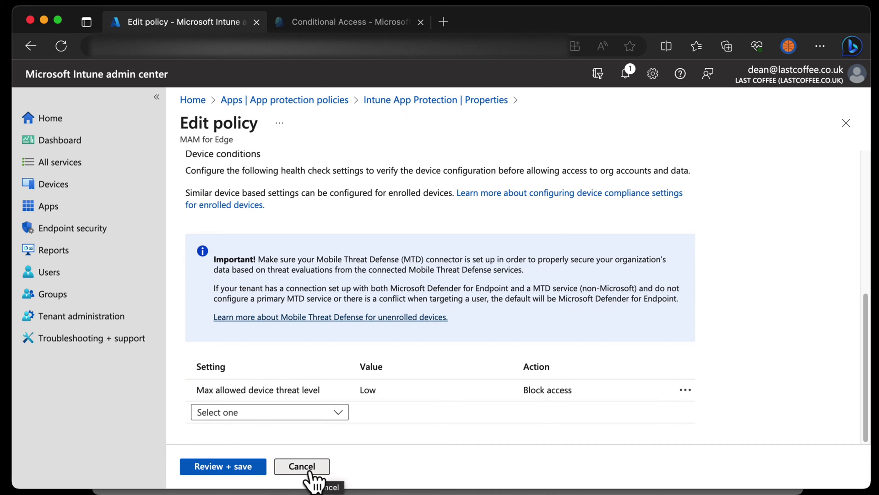
click(309, 472)
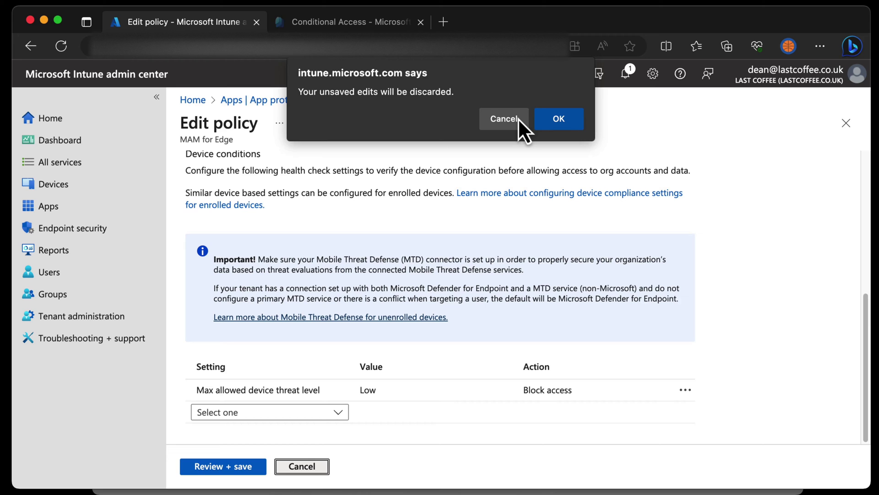
click(519, 119)
click(300, 469)
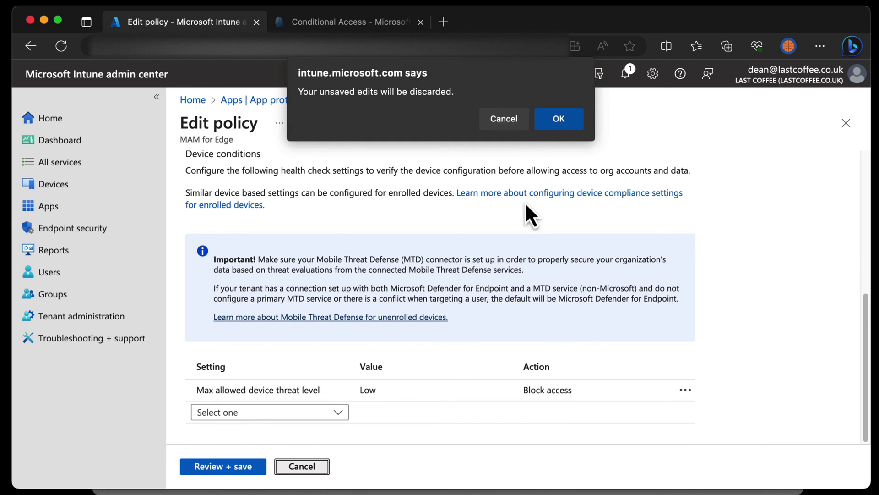
click(559, 118)
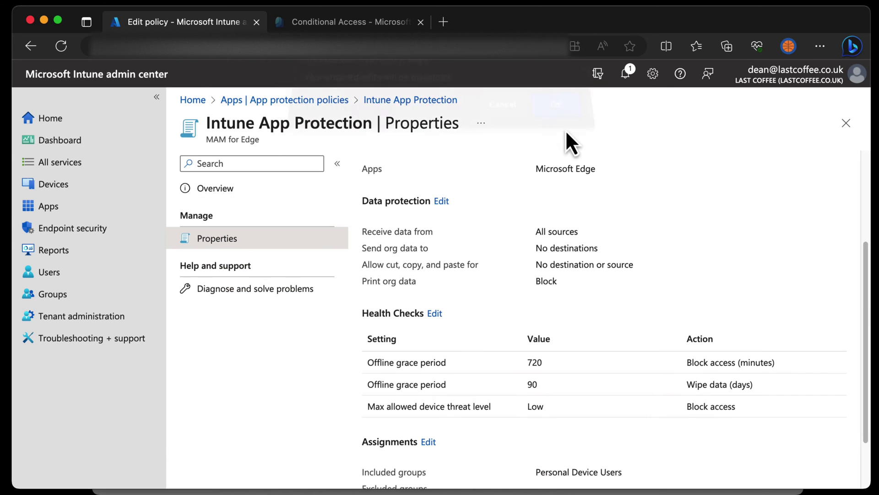
click(326, 25)
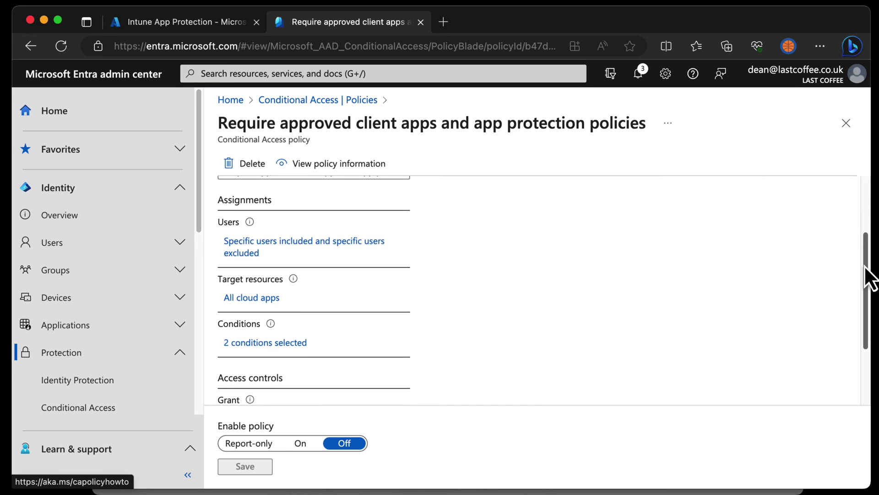
click(349, 247)
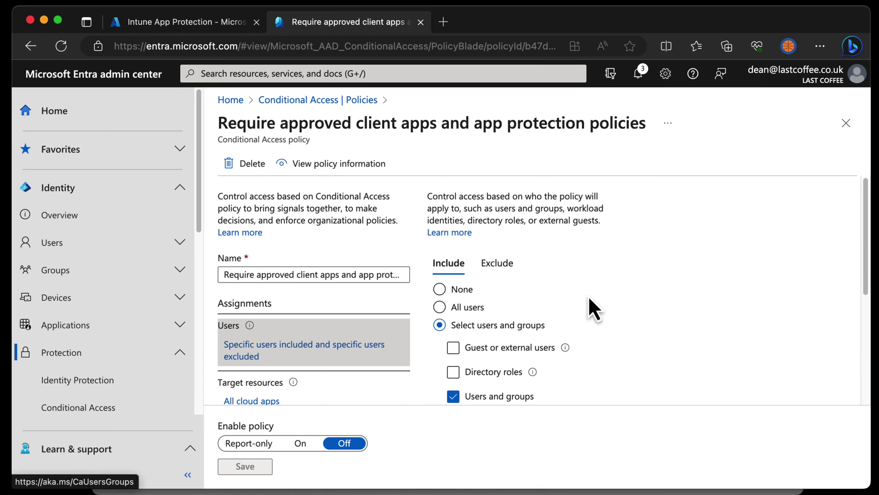
scroll(671, 380, down, 5)
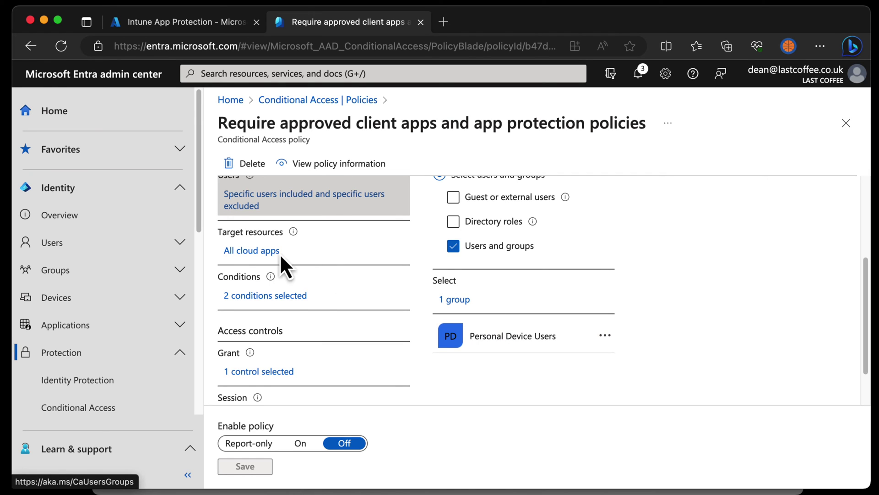
click(284, 298)
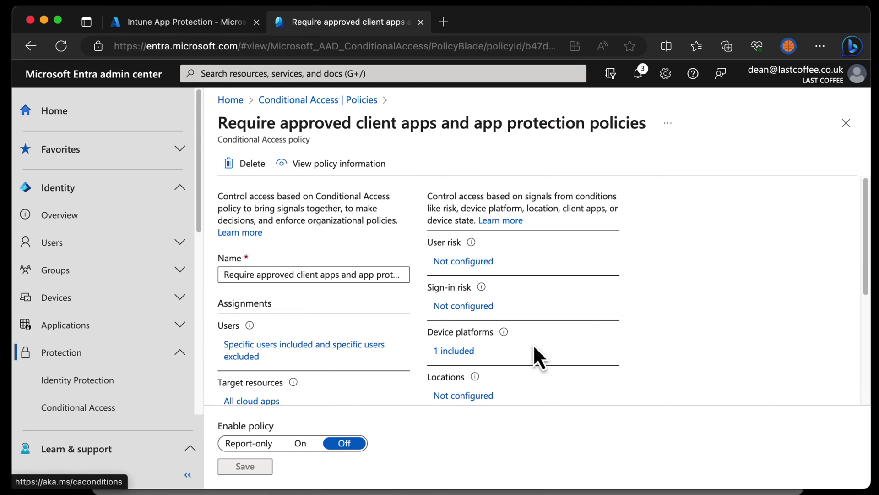
scroll(524, 357, down, 3)
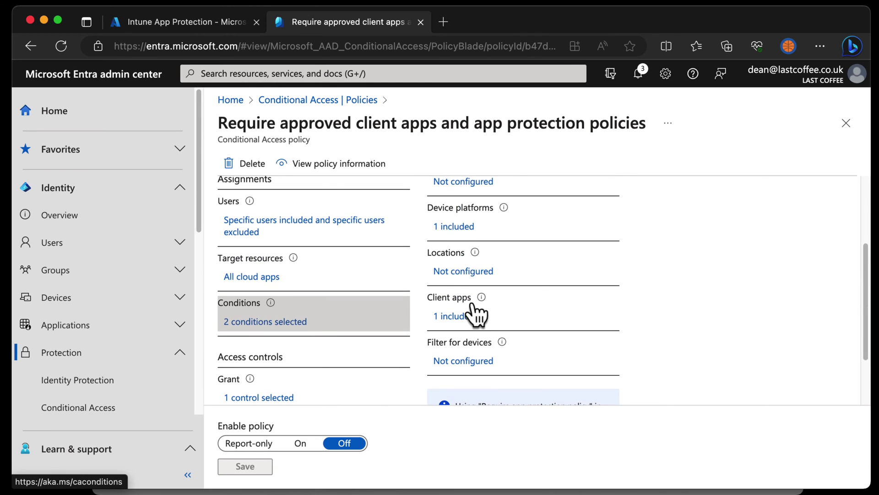
click(460, 226)
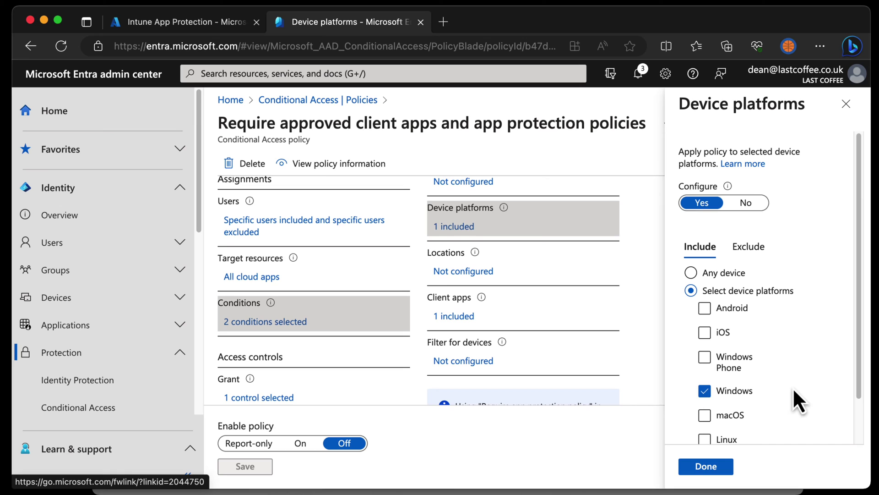
click(846, 104)
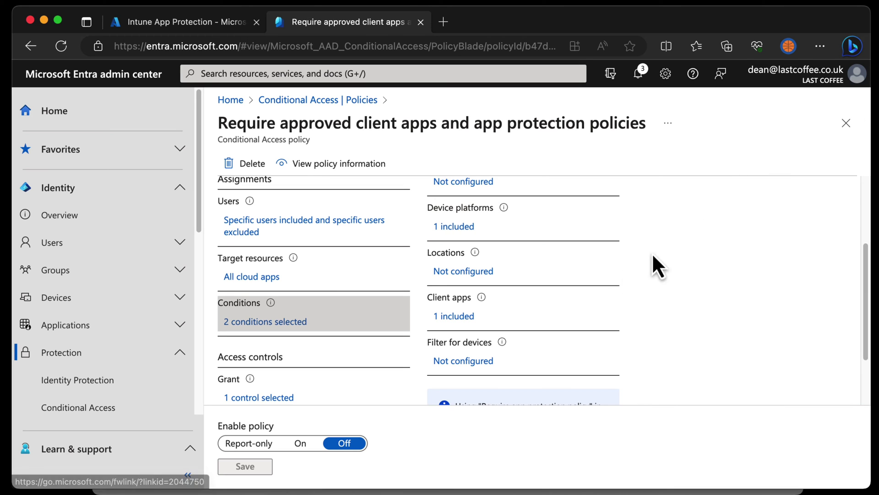
click(454, 316)
click(846, 104)
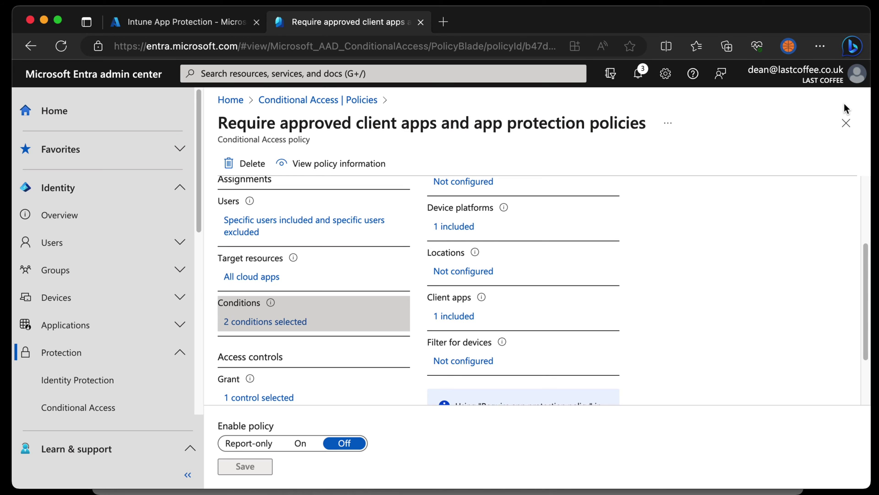
drag(865, 261, 865, 304)
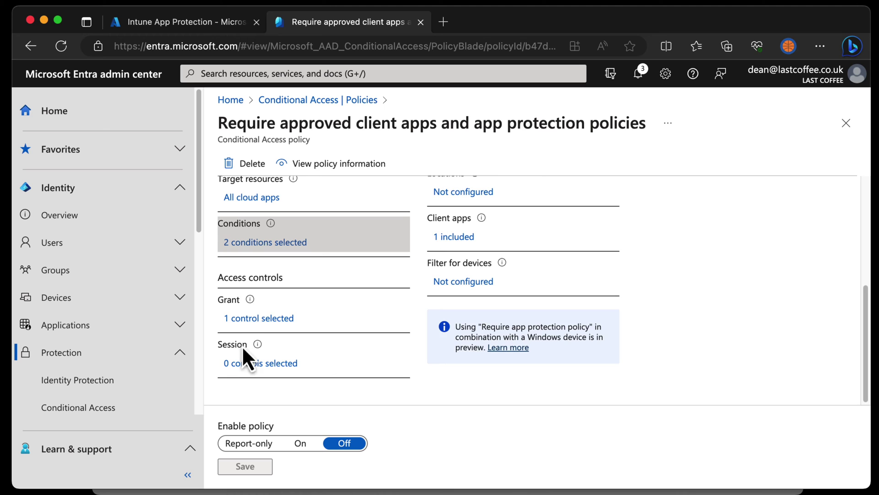
click(260, 319)
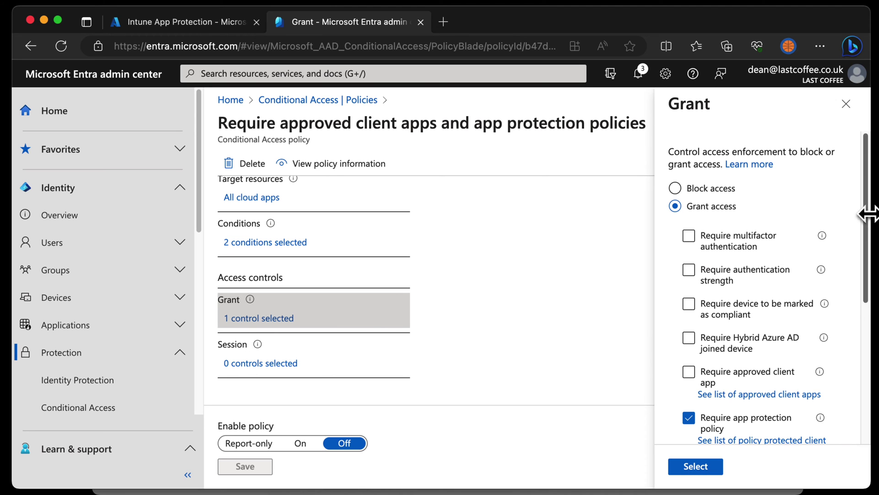
scroll(861, 247, down, 3)
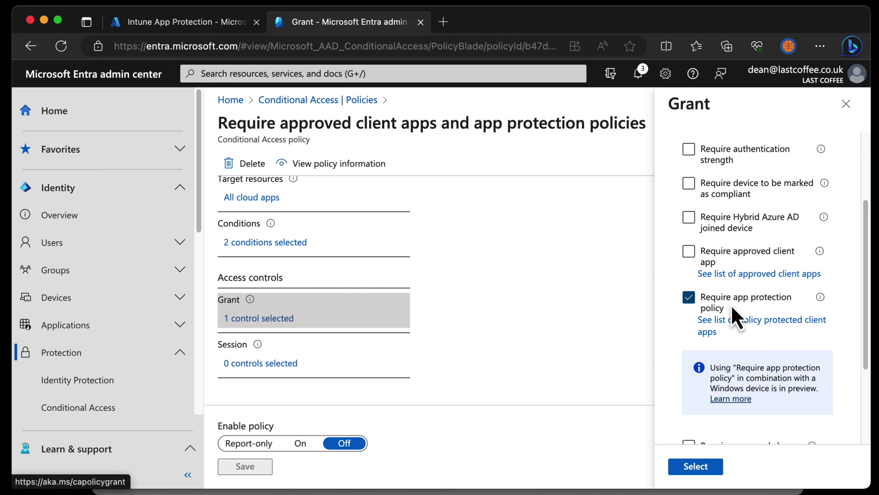
Switch the Conditional Access policy from Off to On and save it.
click(846, 104)
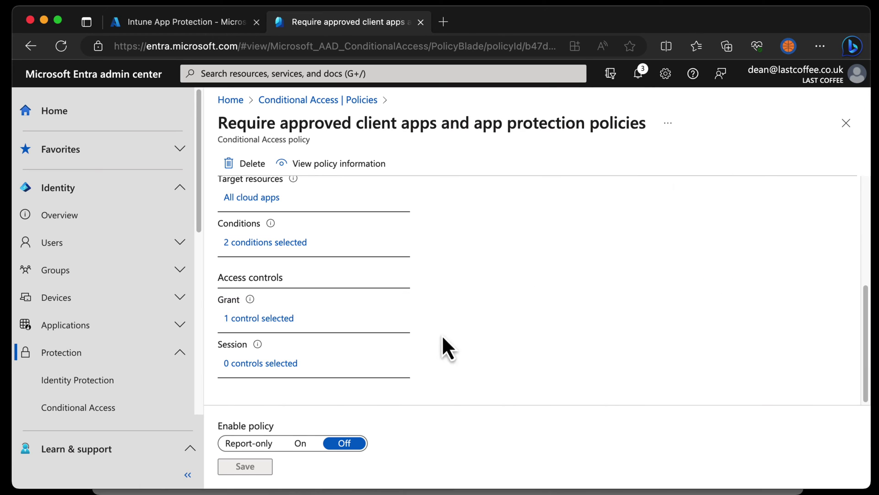
click(298, 444)
click(256, 470)
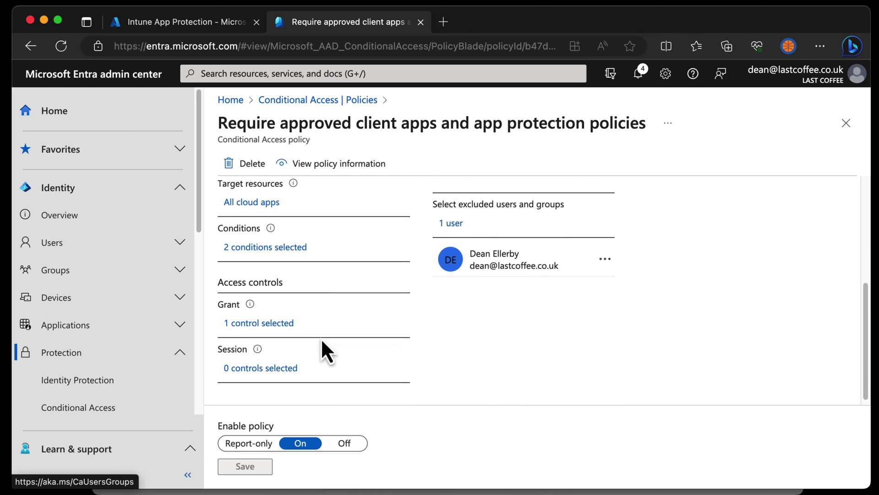
click(282, 319)
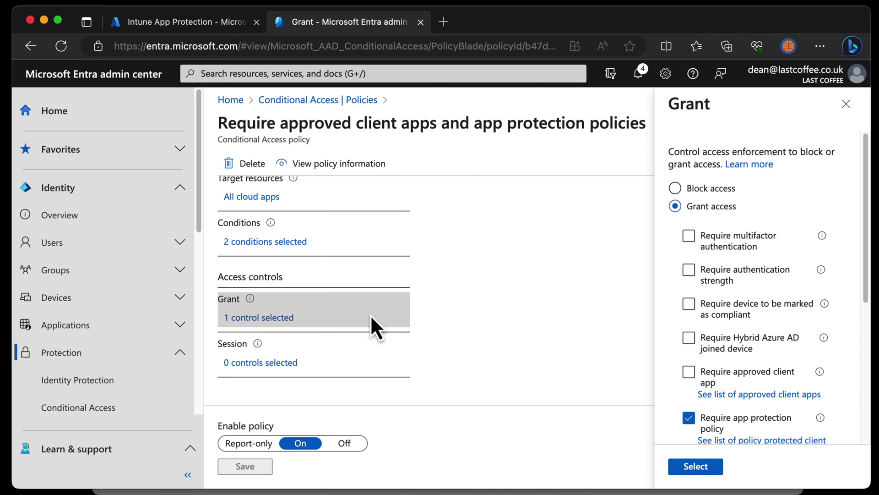
click(275, 242)
scroll(514, 357, down, 5)
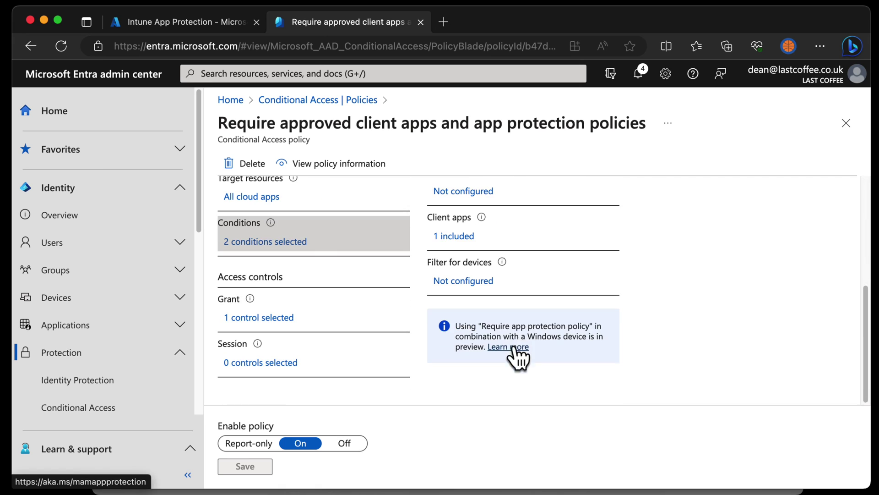
scroll(507, 320, up, 2)
Add a device filter excluding devices where IsCompliant Equals True, then save the policy.
click(479, 370)
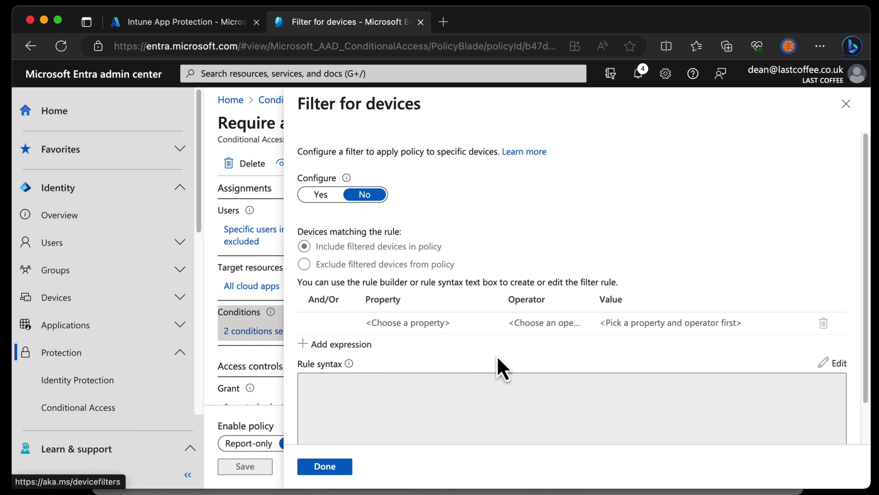
click(322, 196)
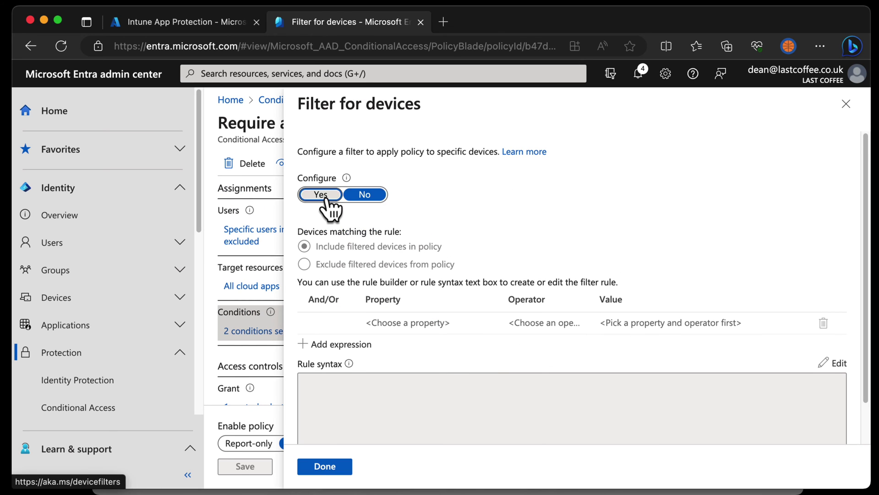
click(366, 264)
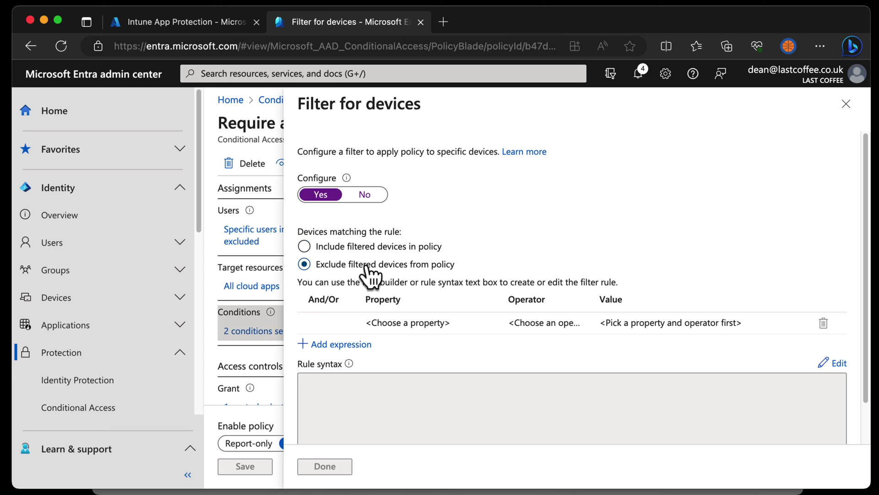
click(407, 323)
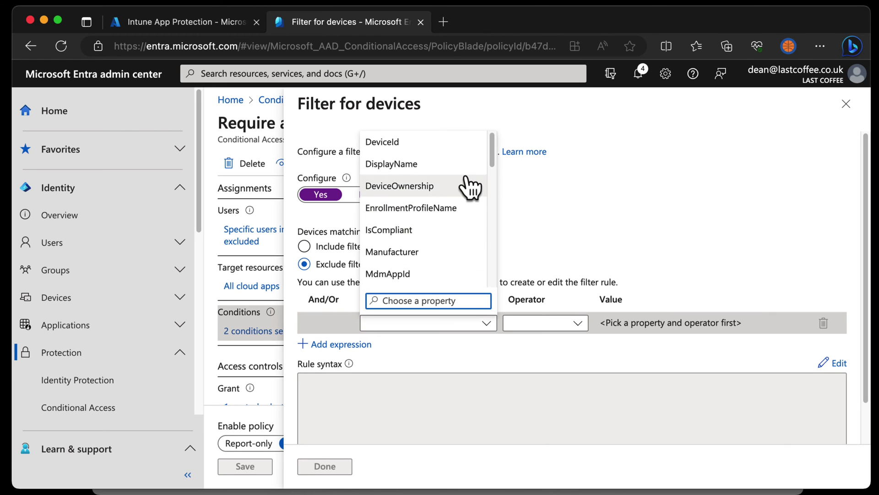
click(437, 229)
click(549, 323)
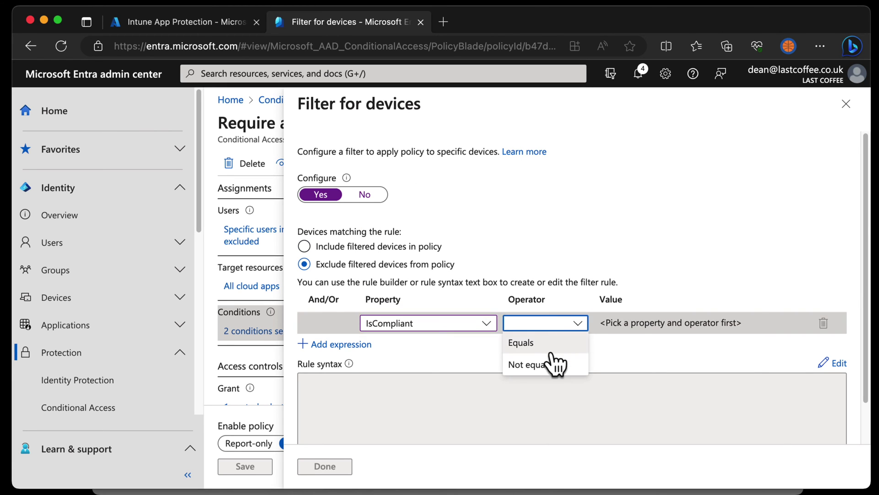
click(550, 344)
click(630, 324)
click(629, 340)
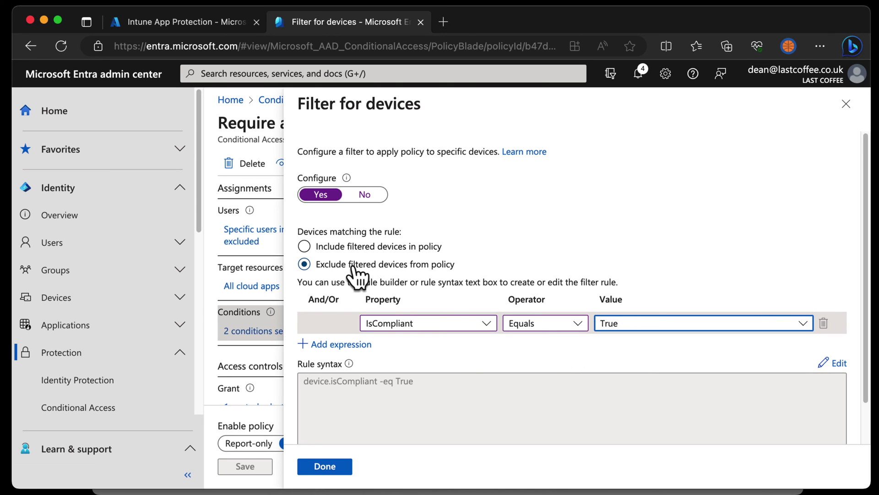
click(329, 470)
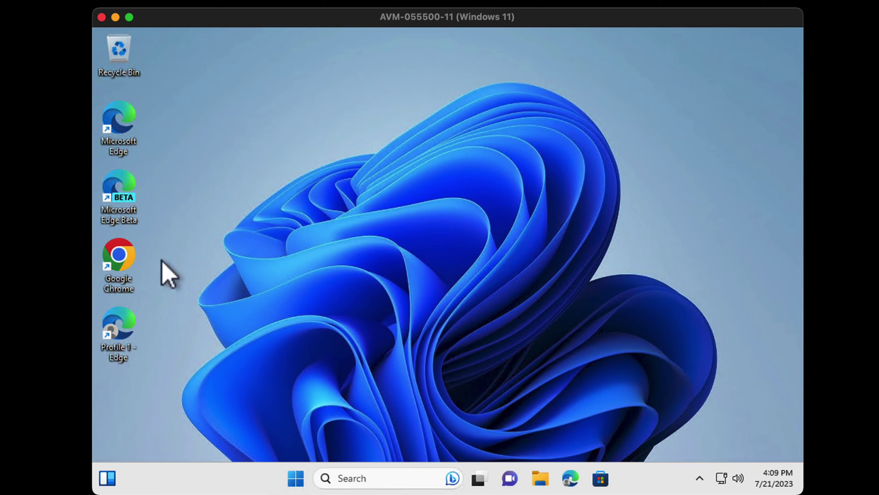
In Chrome, go to portal.office.com and sign in as the test user, reaching the block page.
double_click(118, 265)
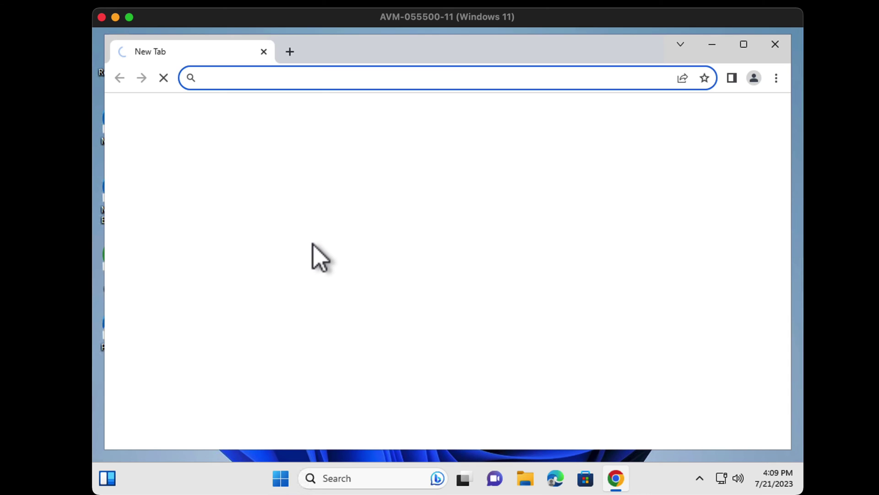
click(335, 83)
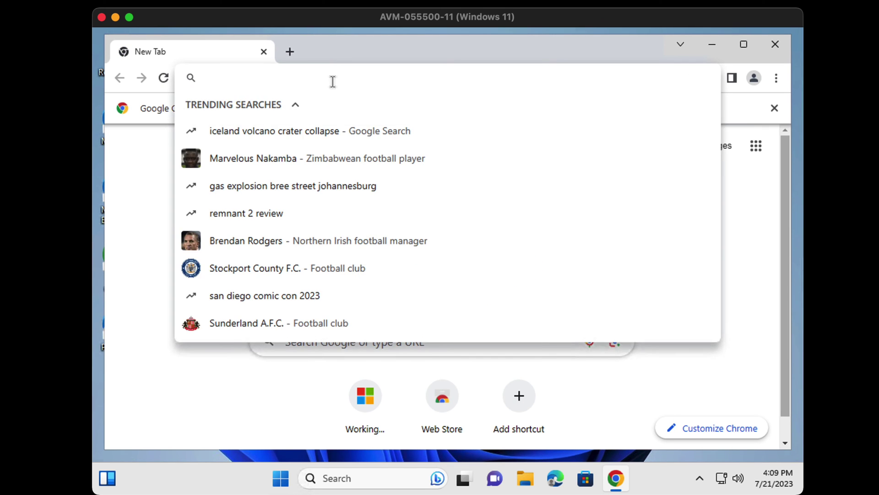
text(porta)
key(Return)
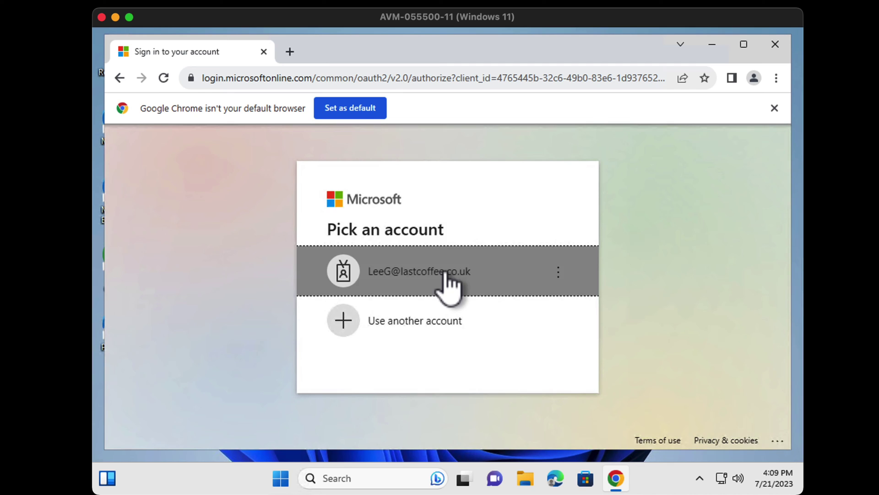
click(447, 273)
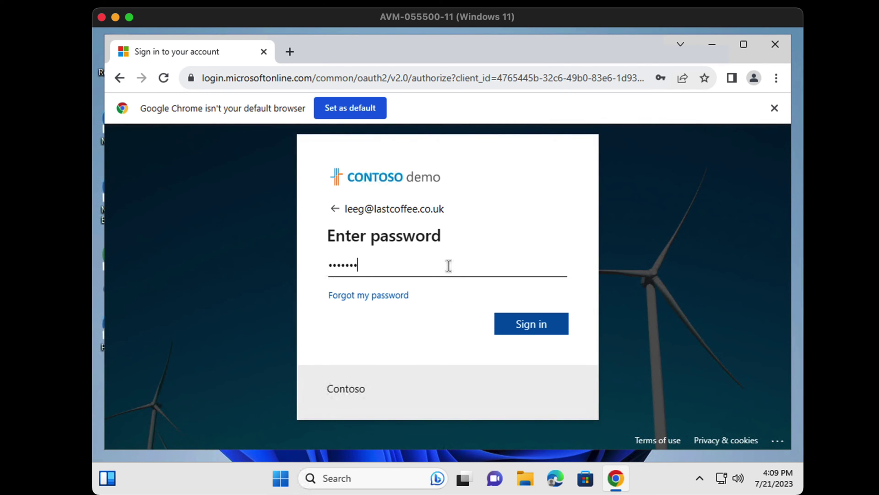
key(Return)
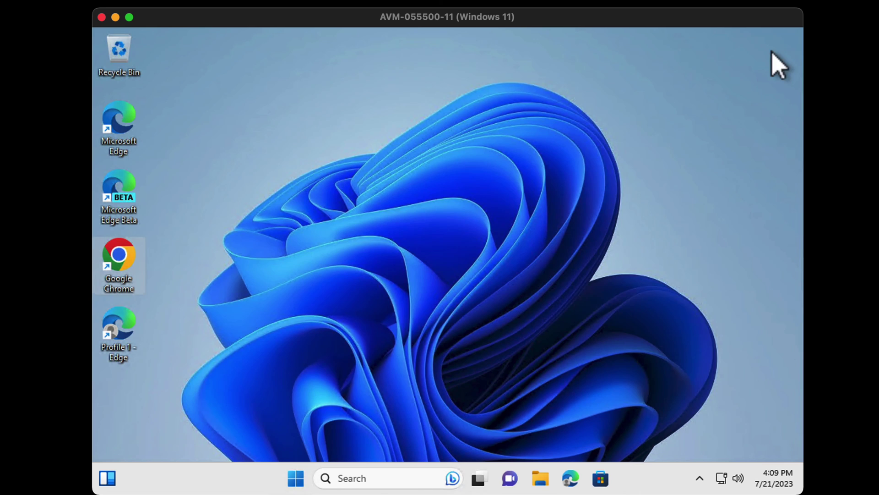
Launch Edge Beta, go to portal.office.com, and open Outlook from the Microsoft 365 home.
double_click(131, 213)
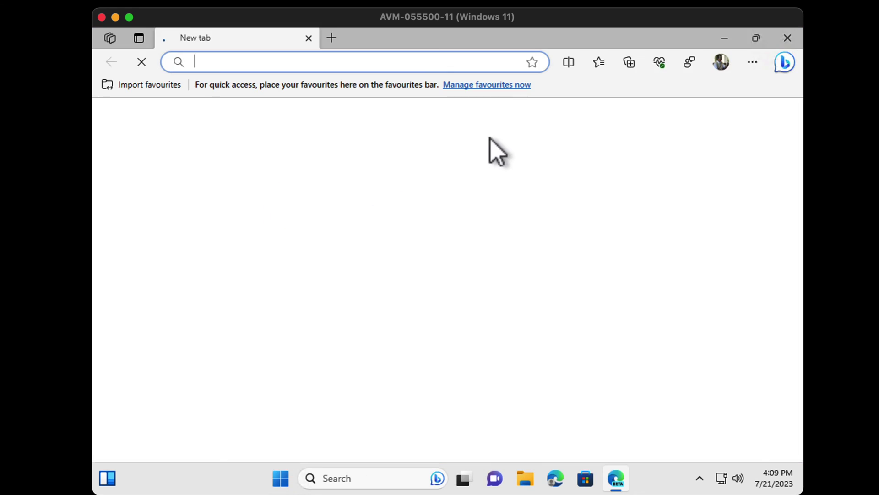
click(370, 64)
text(portal.office.com)
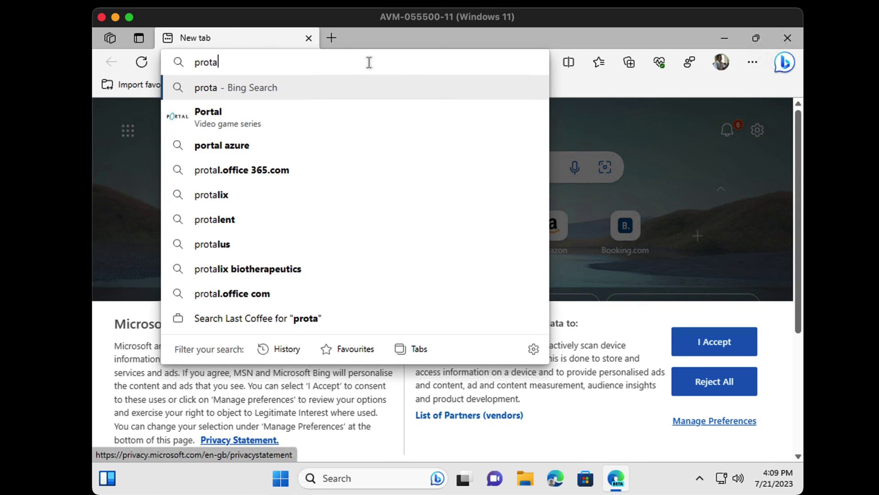
key(Return)
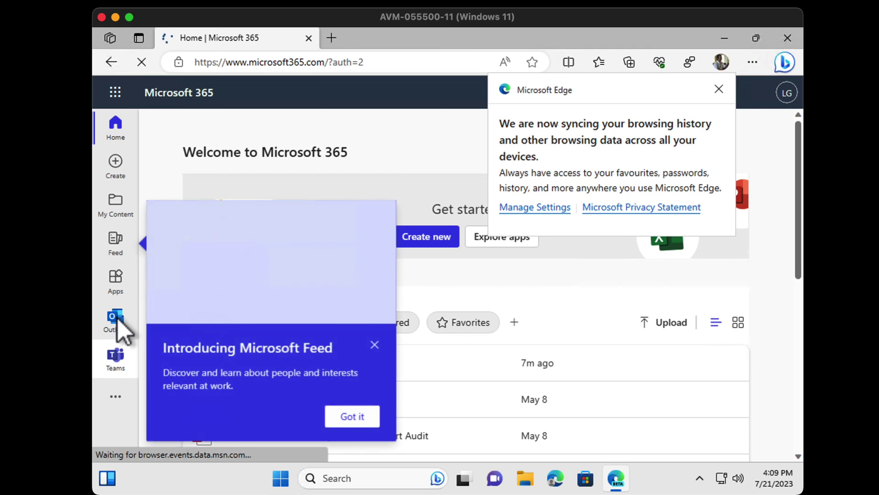
click(116, 317)
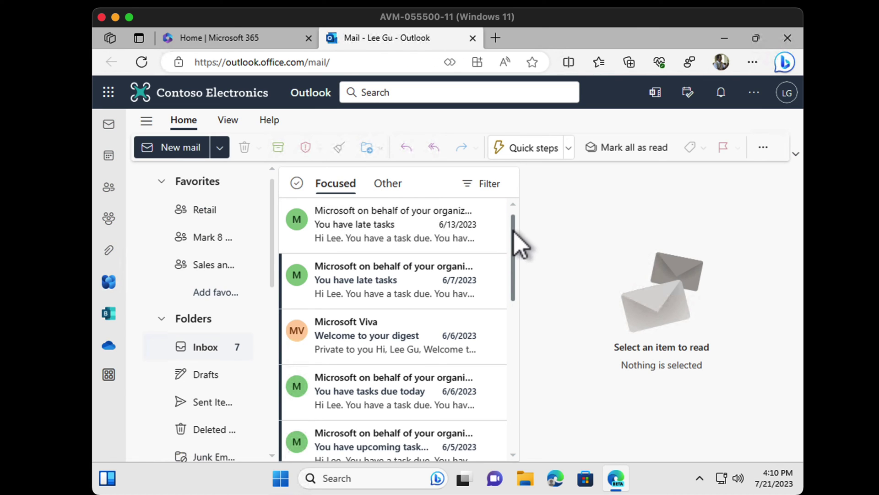
Open the Payroll Update email and try copying its selected body text, which is blocked.
drag(514, 230, 505, 344)
click(384, 371)
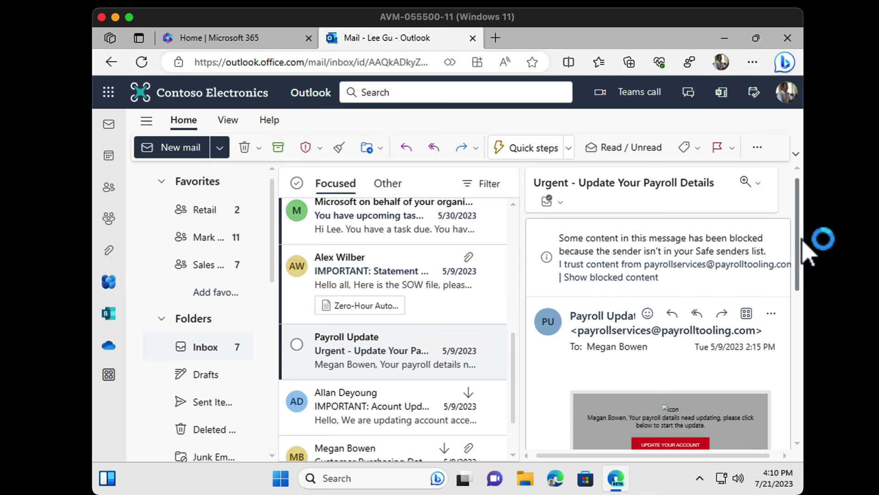
drag(800, 236, 795, 327)
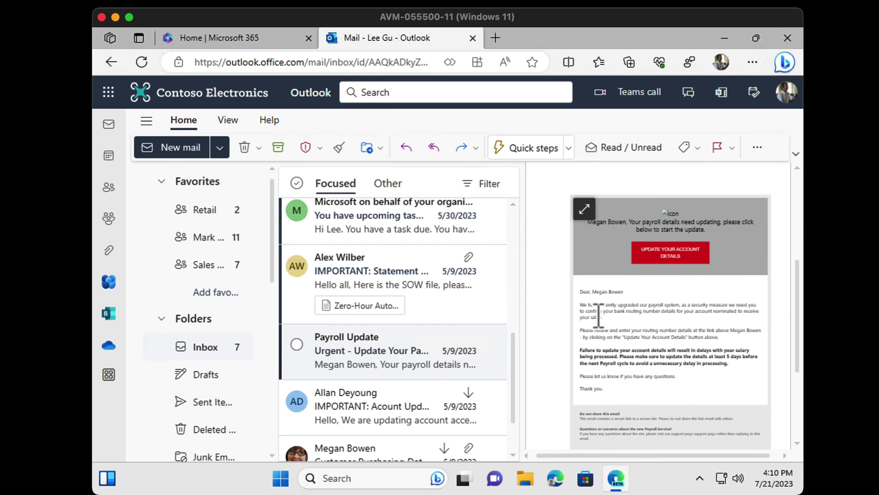
drag(608, 297, 724, 367)
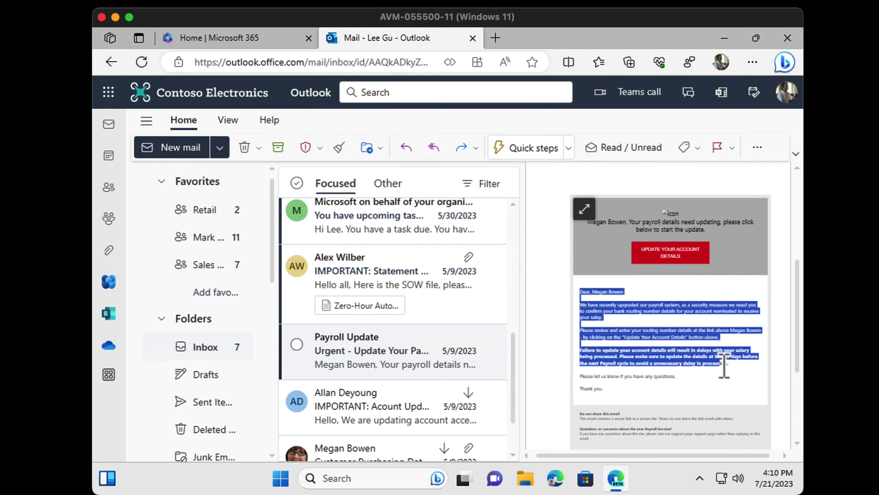
right_click(660, 341)
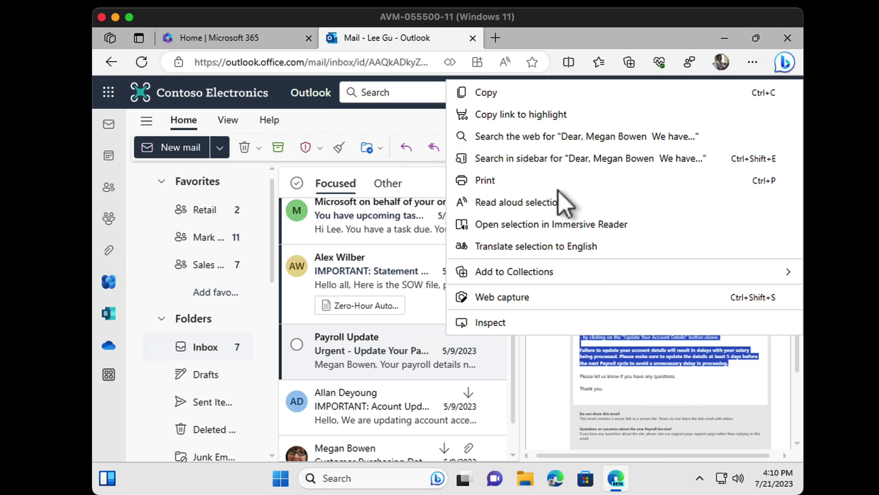
click(528, 91)
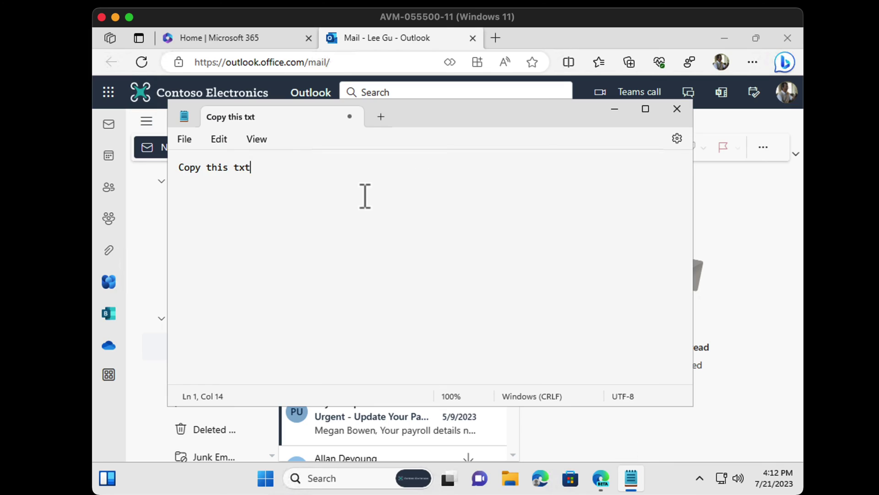
Copy the Notepad line 'Copy this txt' to the clipboard and minimize Notepad.
key(ctrl+a)
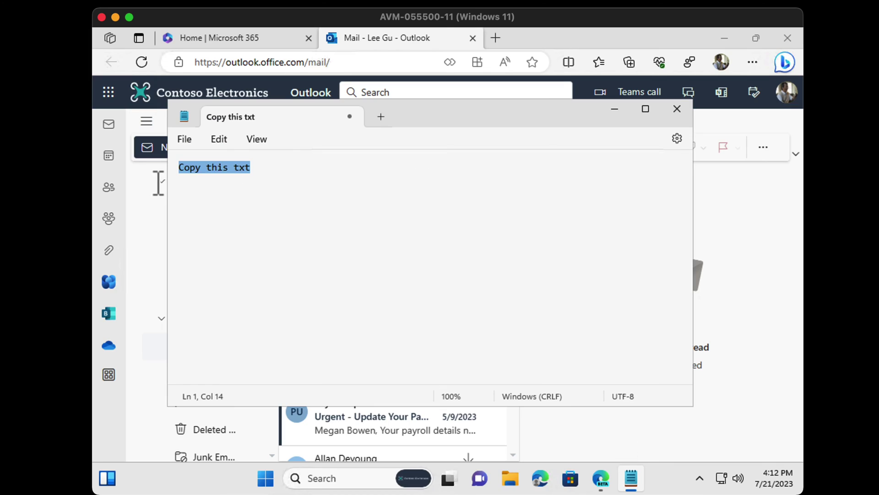
right_click(232, 168)
click(306, 239)
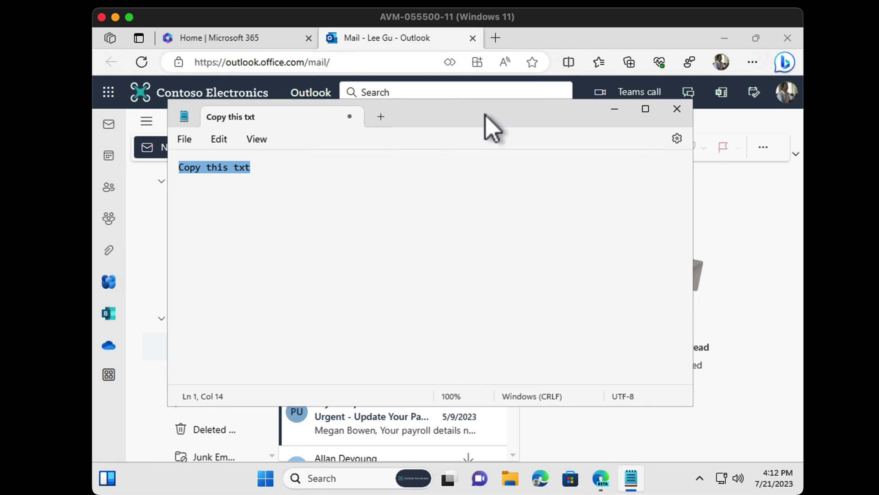
click(615, 109)
Try pasting the copied text into Outlook's mail search twice; the box stays empty.
click(416, 92)
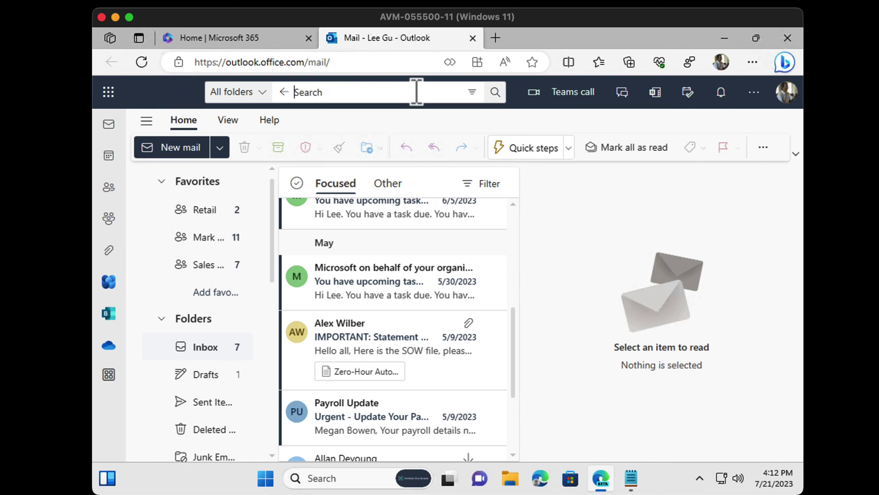
right_click(419, 92)
click(477, 228)
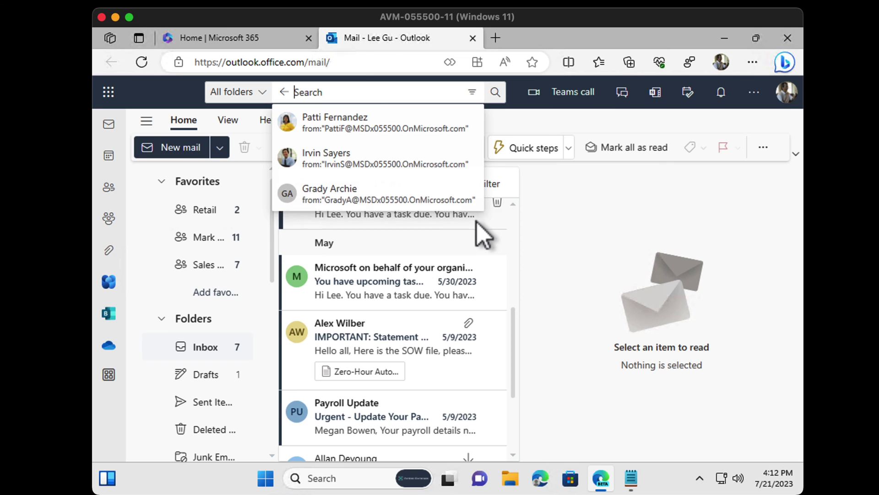
right_click(353, 92)
click(470, 218)
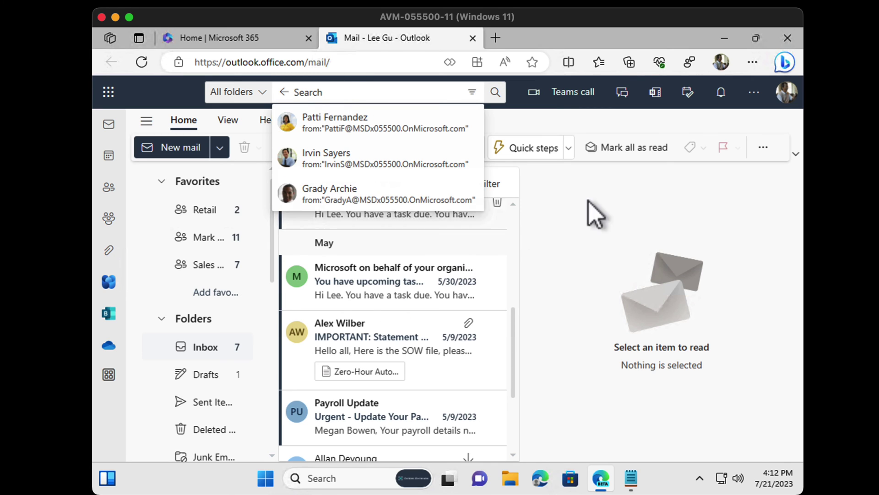
click(595, 213)
Start a new email and repeatedly try pasting into its body, allowing clipboard access; nothing pastes.
click(180, 151)
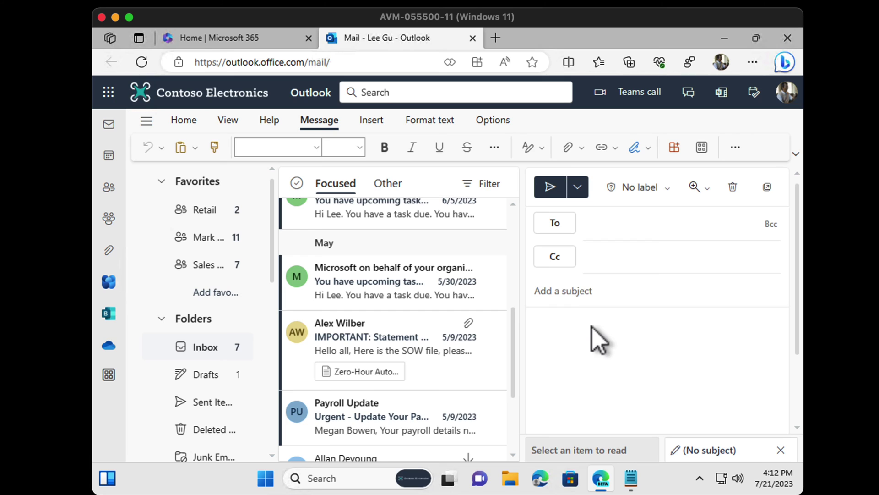
right_click(591, 326)
click(650, 405)
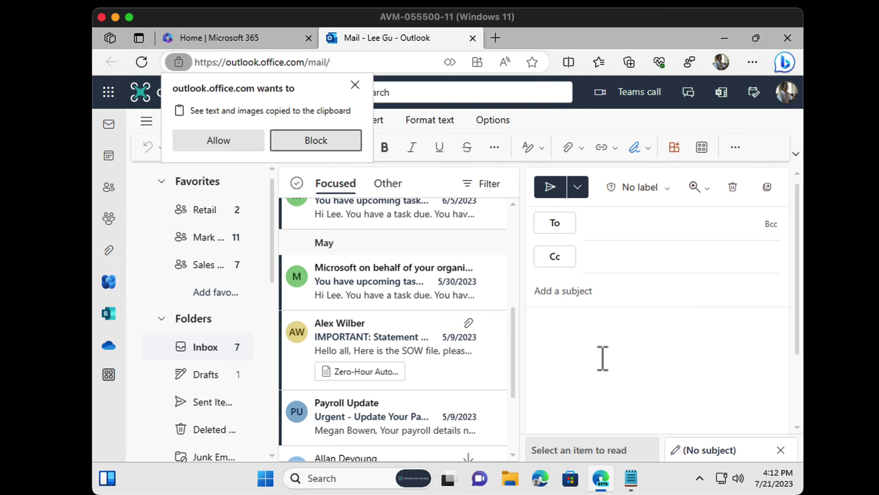
click(229, 146)
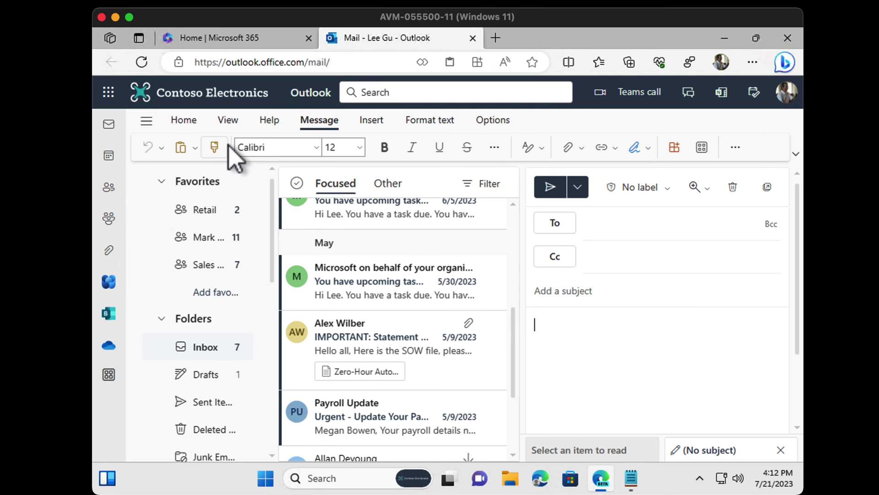
right_click(580, 333)
click(620, 409)
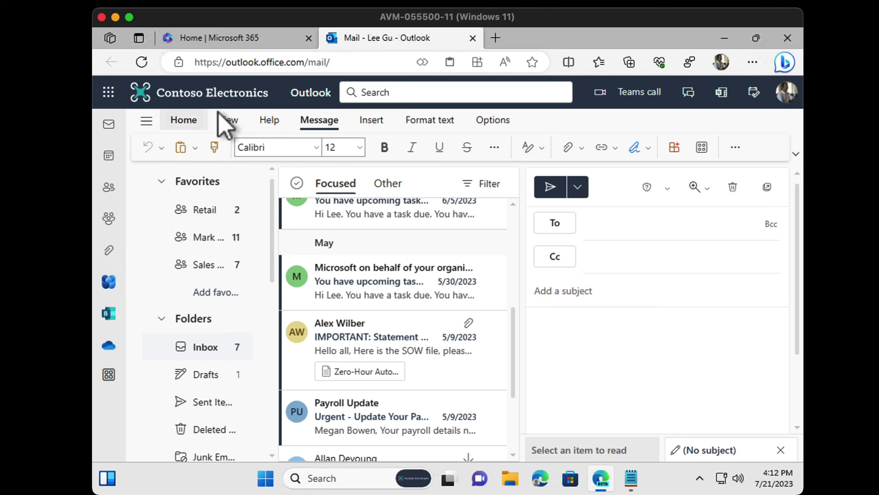
right_click(582, 326)
click(641, 427)
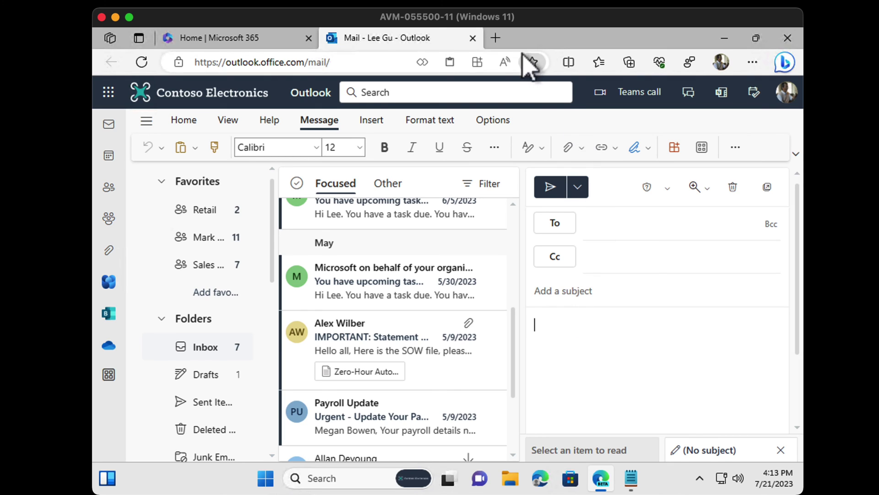
Paste 'Copy this txt' into a new Edge tab's address bar as a web search.
click(496, 38)
right_click(291, 65)
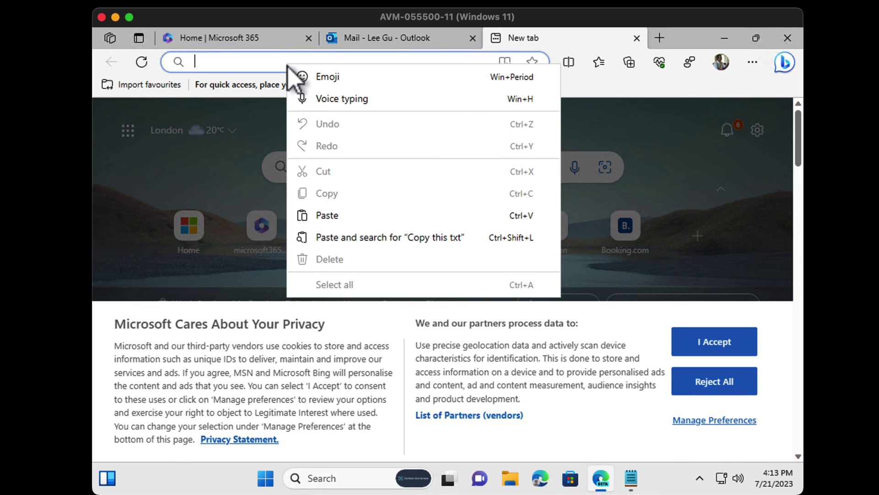
click(370, 216)
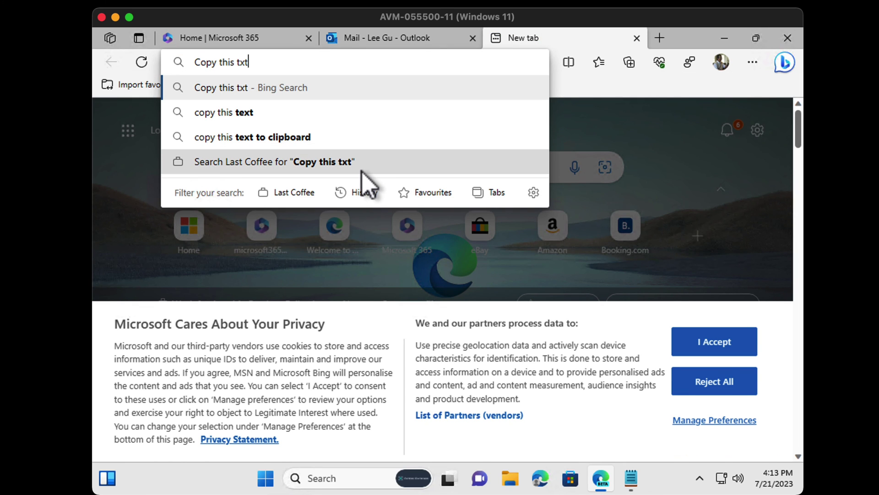